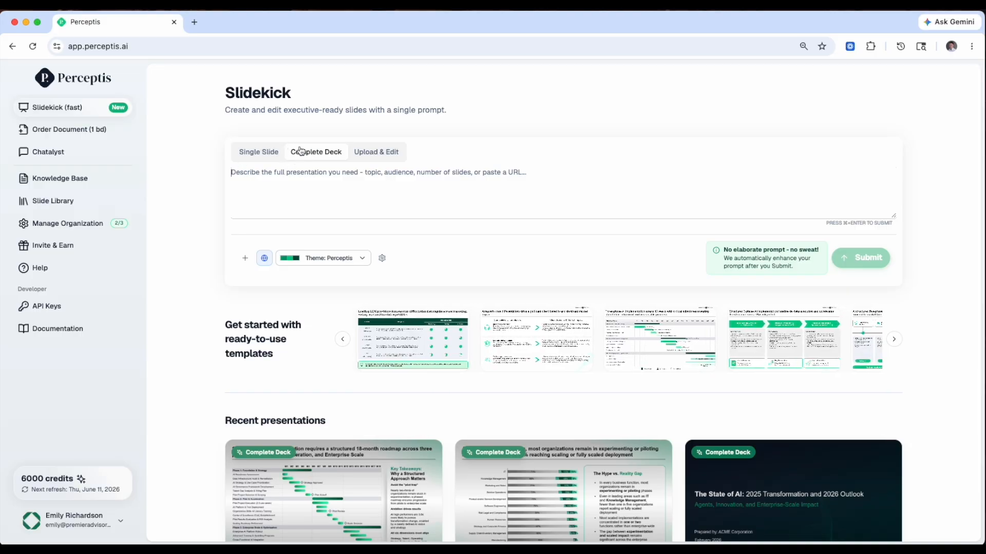
Compare the Single Slide and Upload & Edit modes, and choose Complete Deck with a taller prompt area.
click(269, 153)
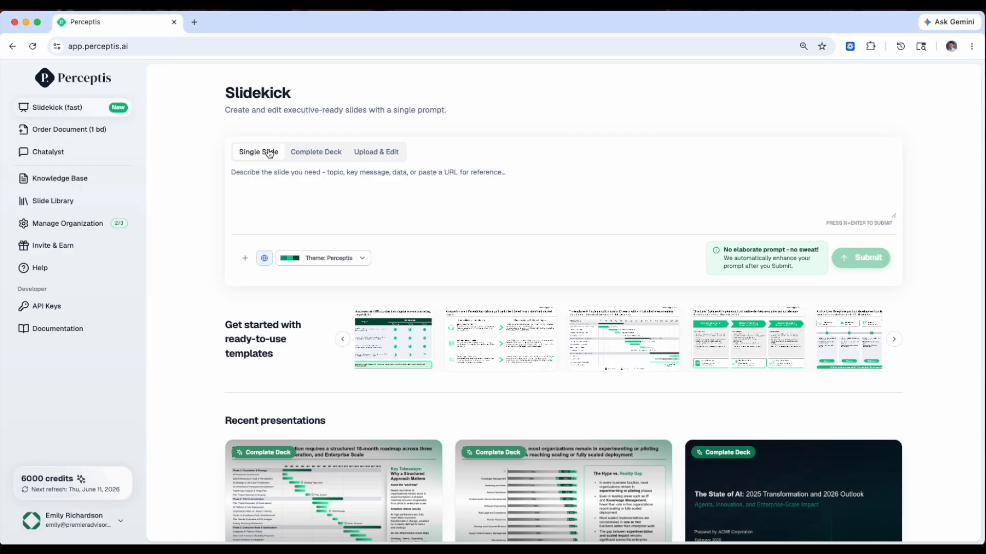
click(376, 161)
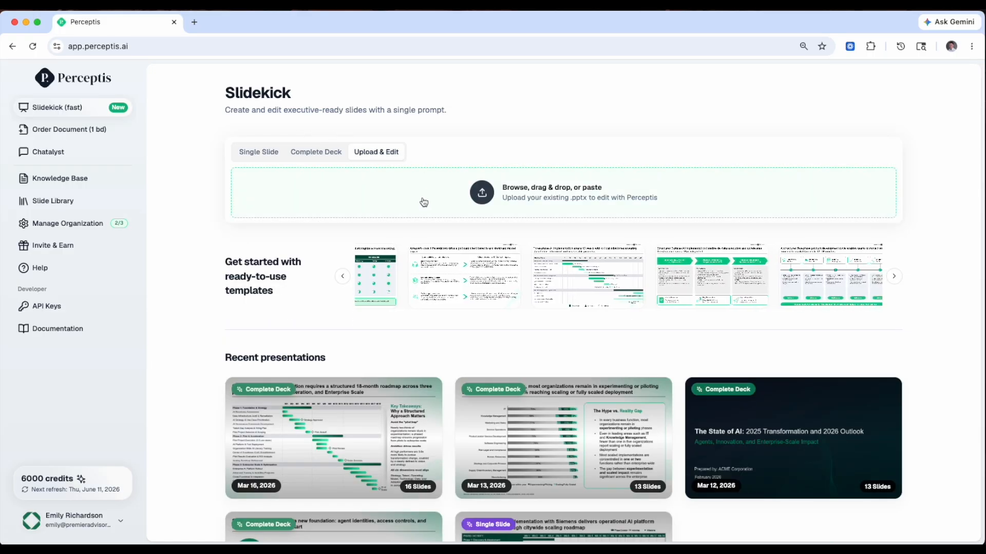
click(322, 154)
click(246, 184)
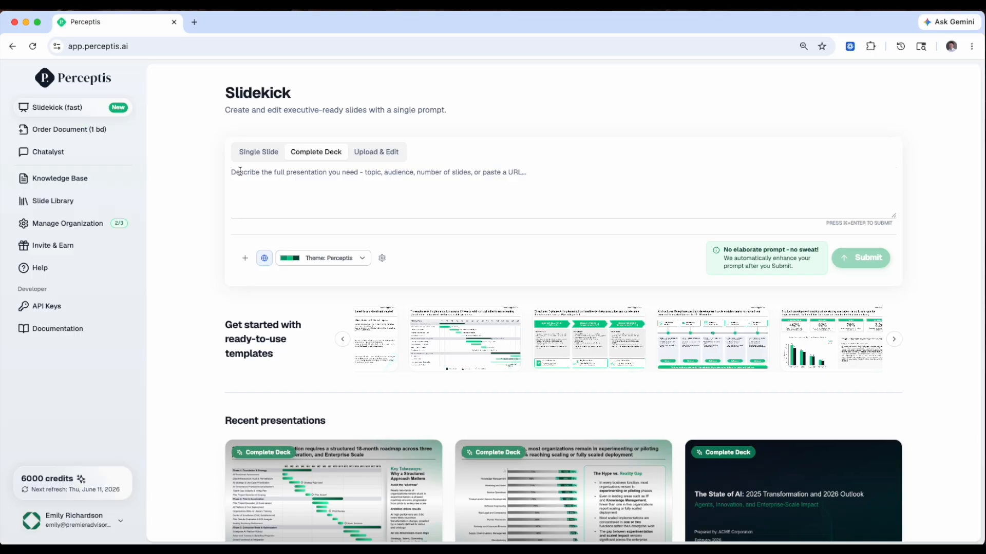
drag(894, 215, 893, 356)
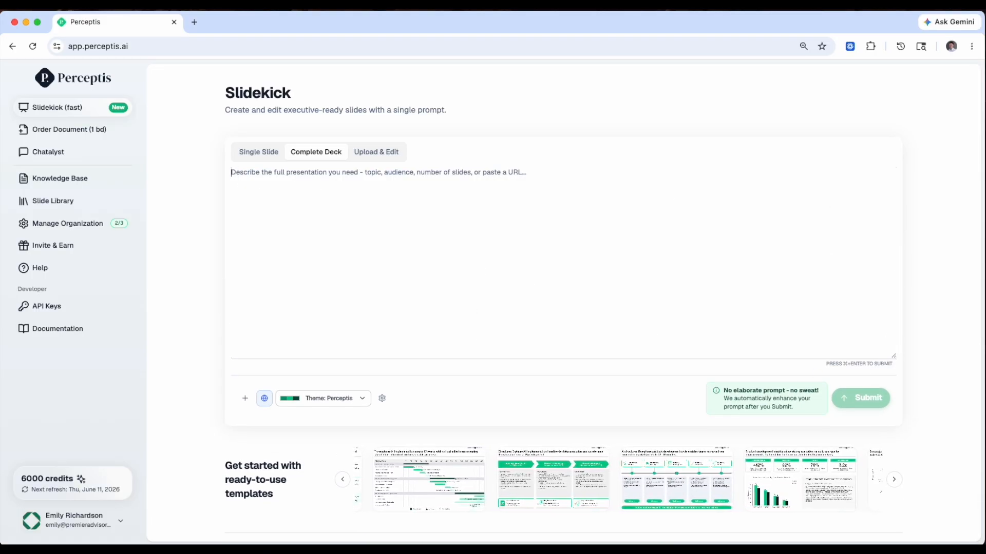
Enter the deck prompt "Create an executive presentation on enterprise AI capabilities, adoption challenges and investment realities.".
key(super+Tab)
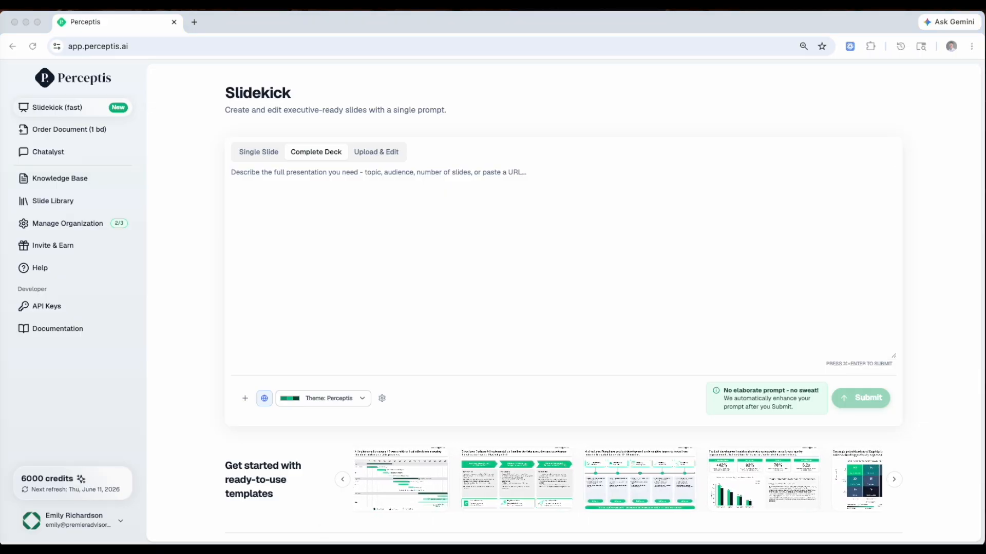
click(304, 204)
click(261, 173)
text(Create an executive presentation on enterprise AI capabilities, adoption challenges and investment realities.)
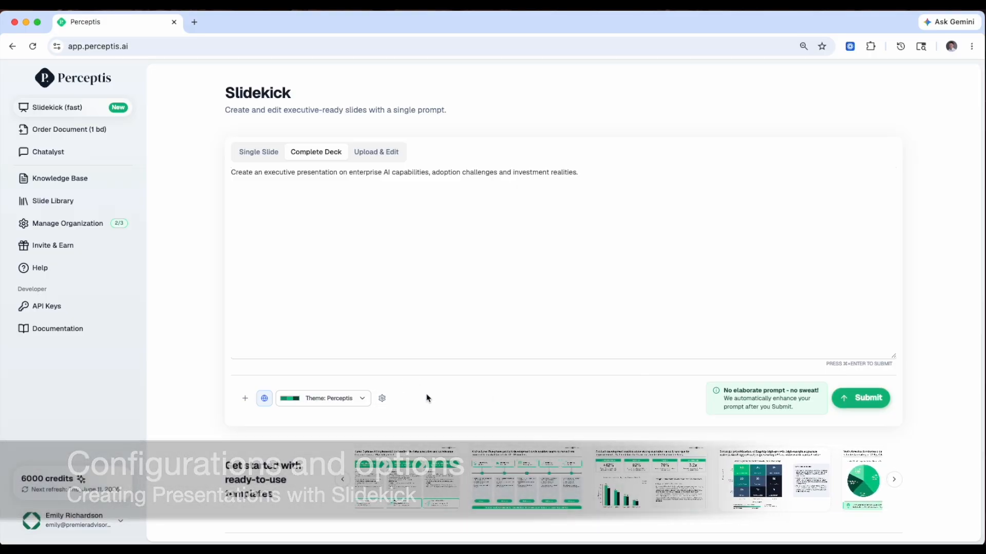
Check the available themes and attachment options, and submit the deck prompt with the Perceptis theme.
click(330, 405)
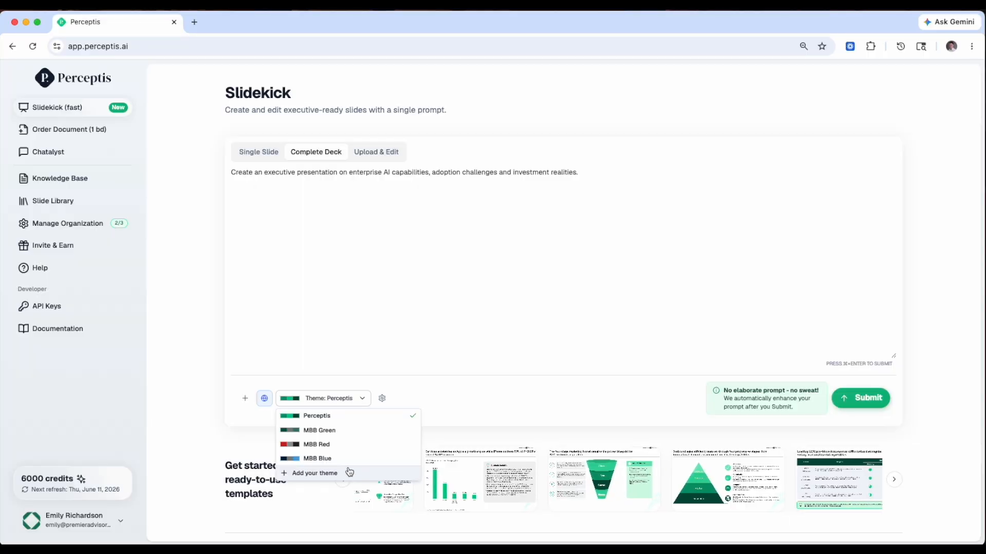
click(245, 399)
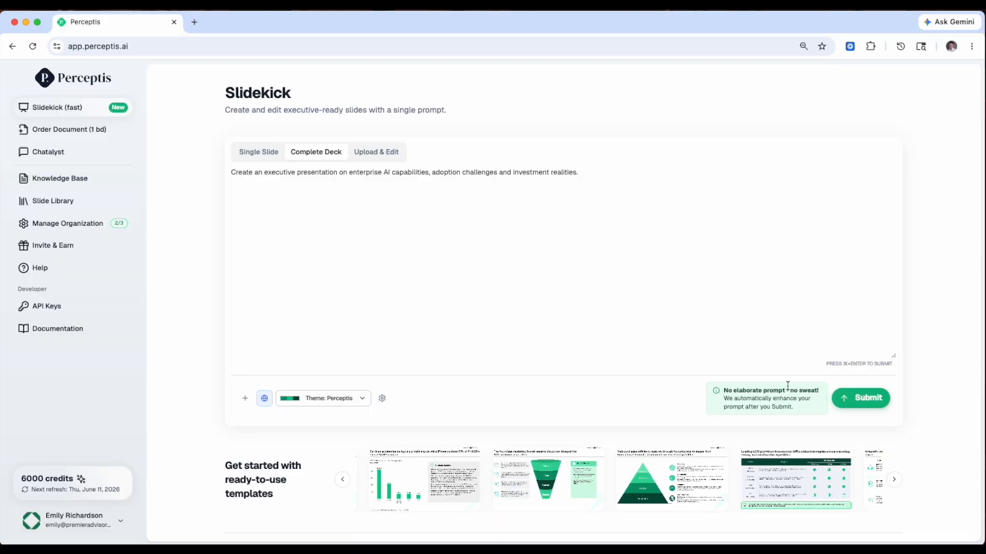
click(862, 403)
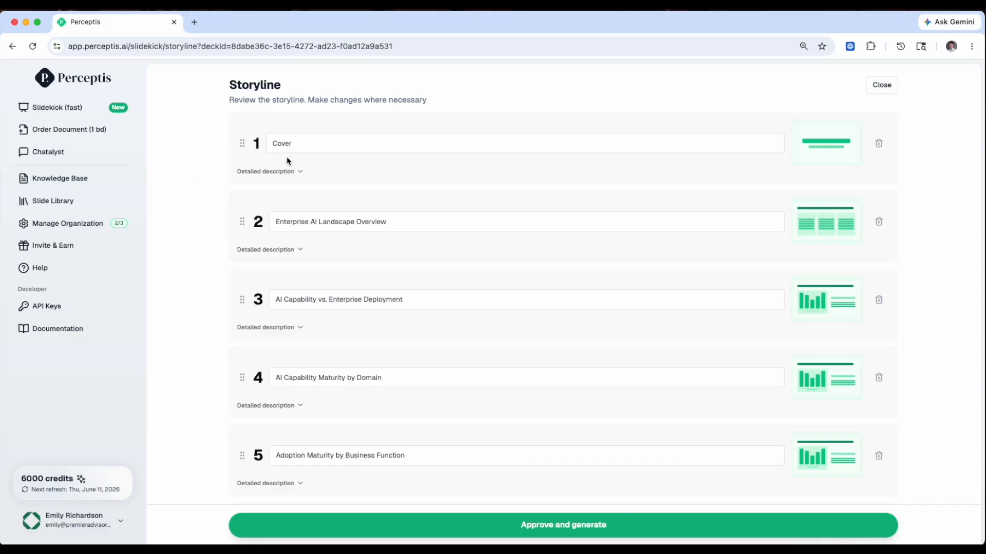
Read through the proposed storyline and expand the detailed descriptions of slides 6, 7 and 8.
scroll(236, 318, down, 10)
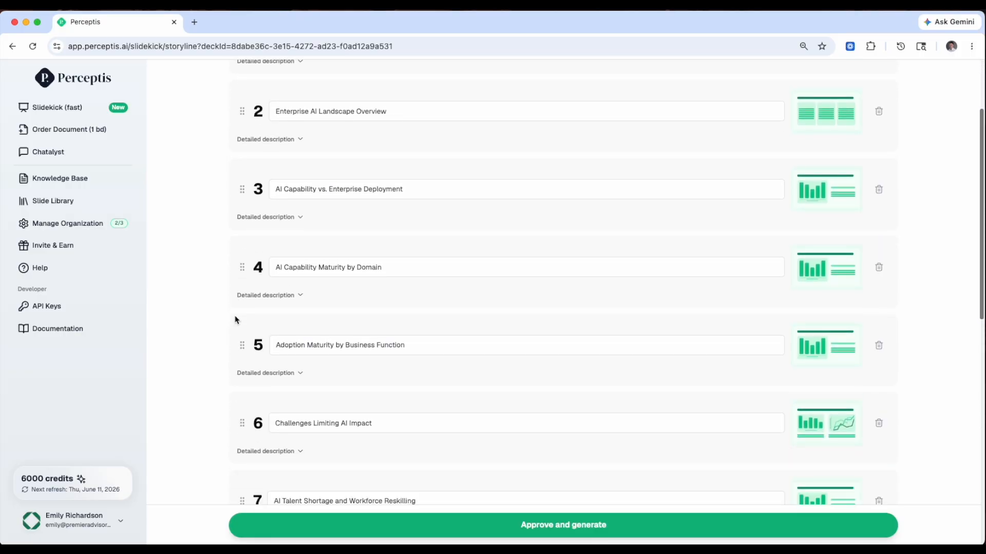
scroll(328, 288, up, 10)
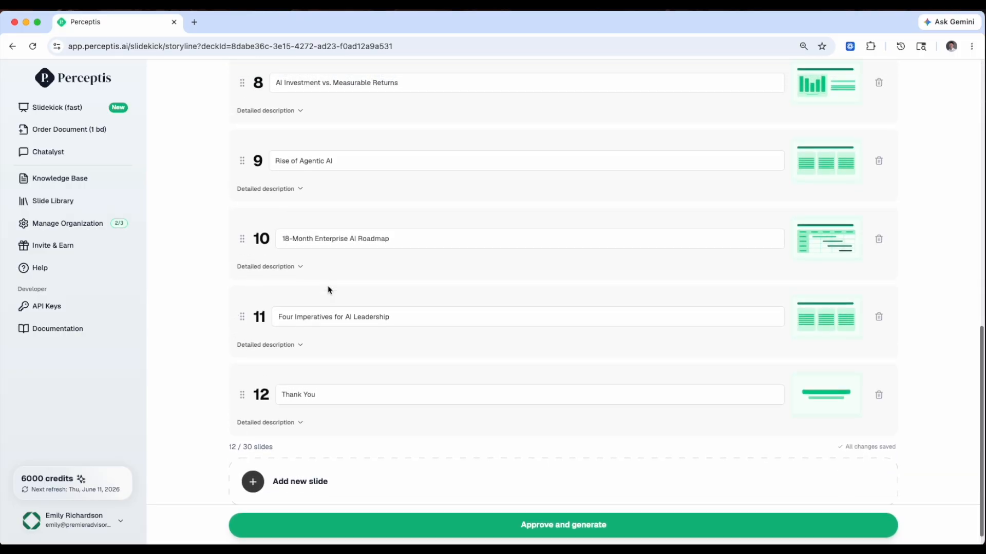
click(277, 434)
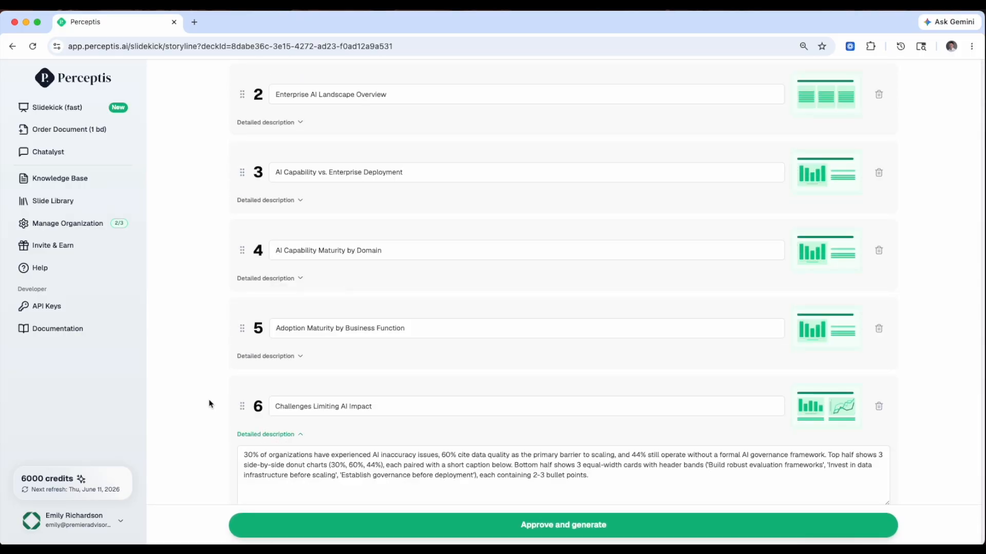
scroll(214, 407, down, 4)
click(262, 379)
scroll(218, 441, down, 3)
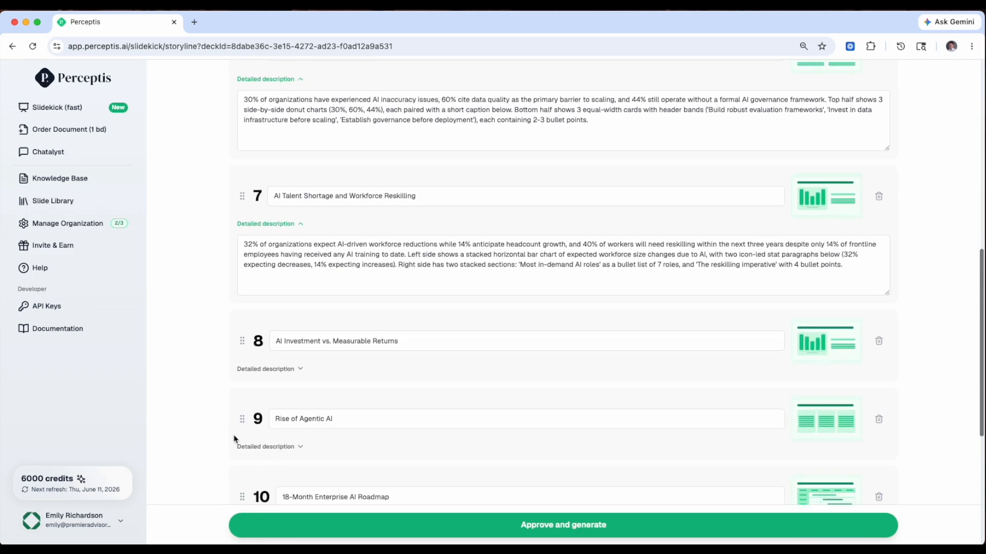
click(259, 377)
scroll(200, 409, down, 3)
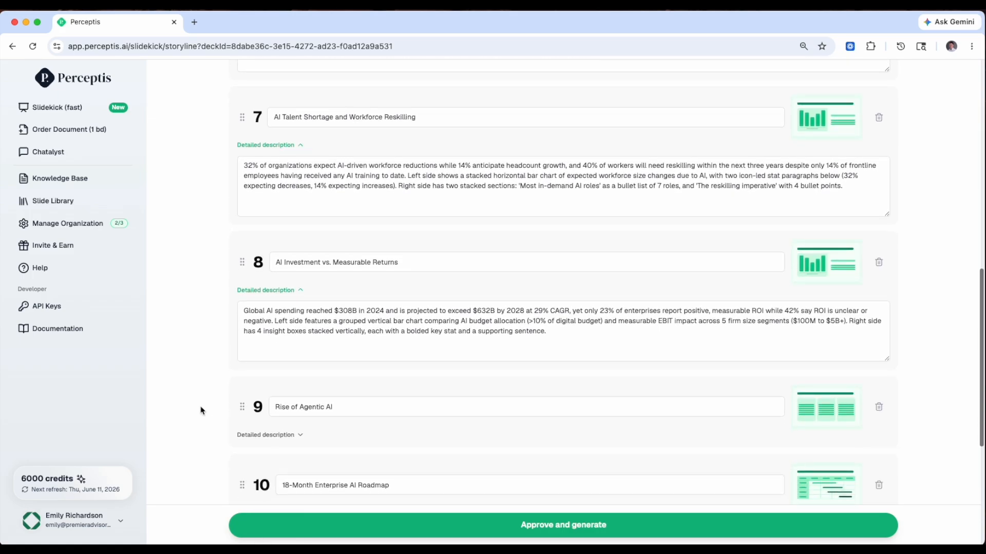
scroll(209, 388, down, 2)
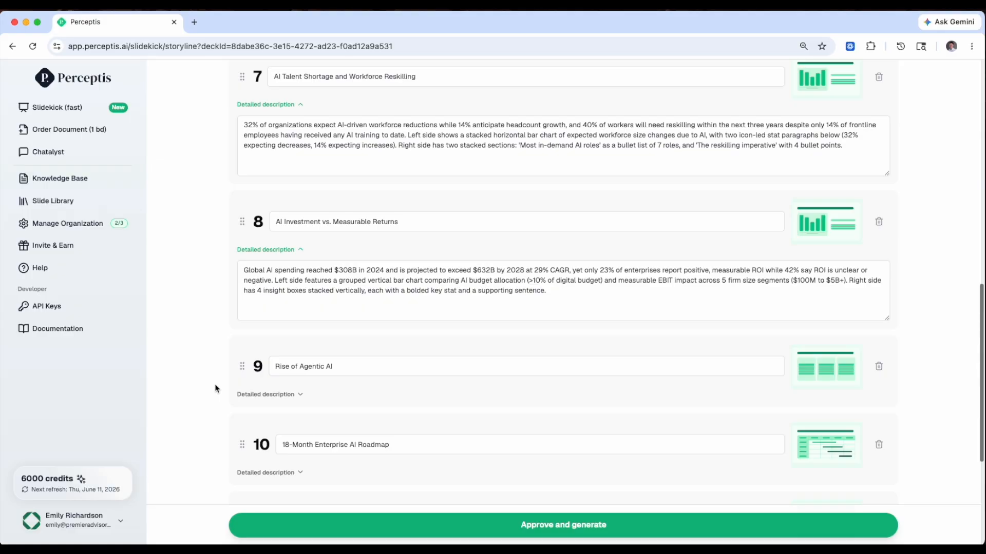
Examine slide 8's editable title and description and the options for reordering and adding slides, and collapse that description.
click(428, 217)
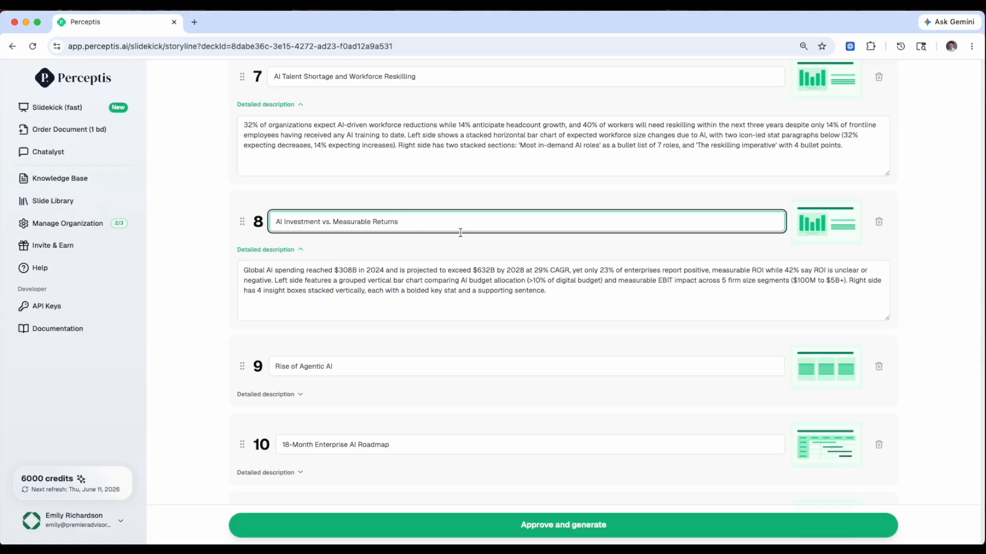
click(556, 293)
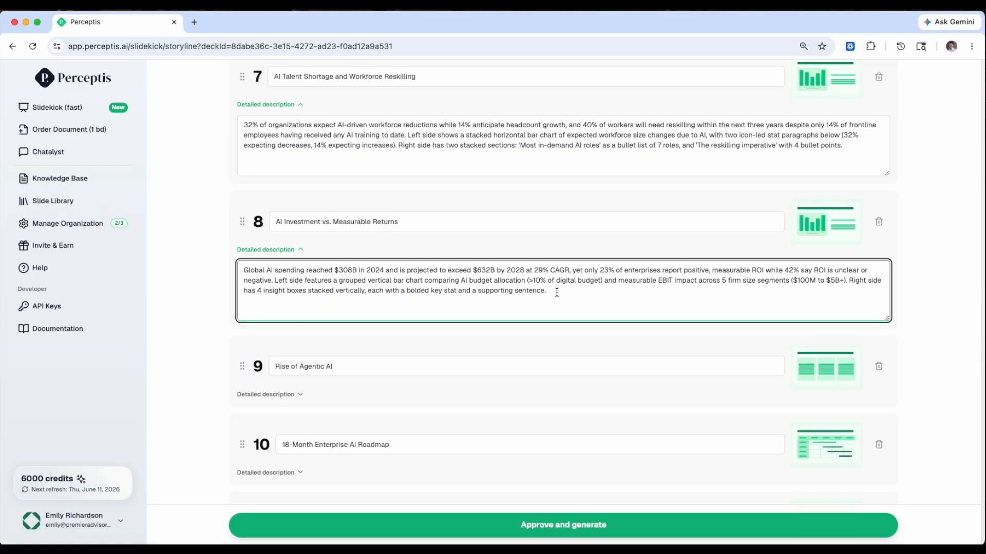
scroll(556, 293, down, 2)
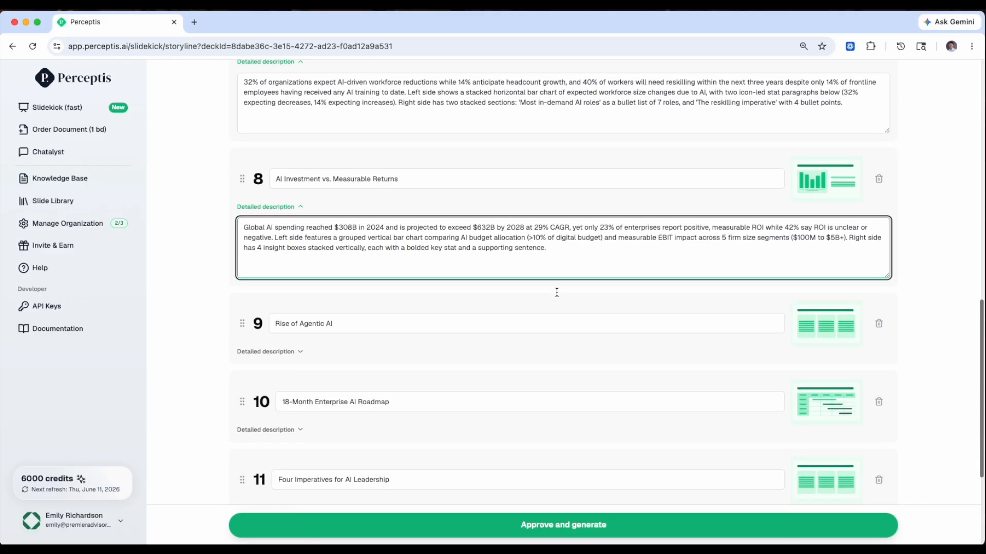
drag(243, 324, 275, 341)
scroll(184, 378, down, 5)
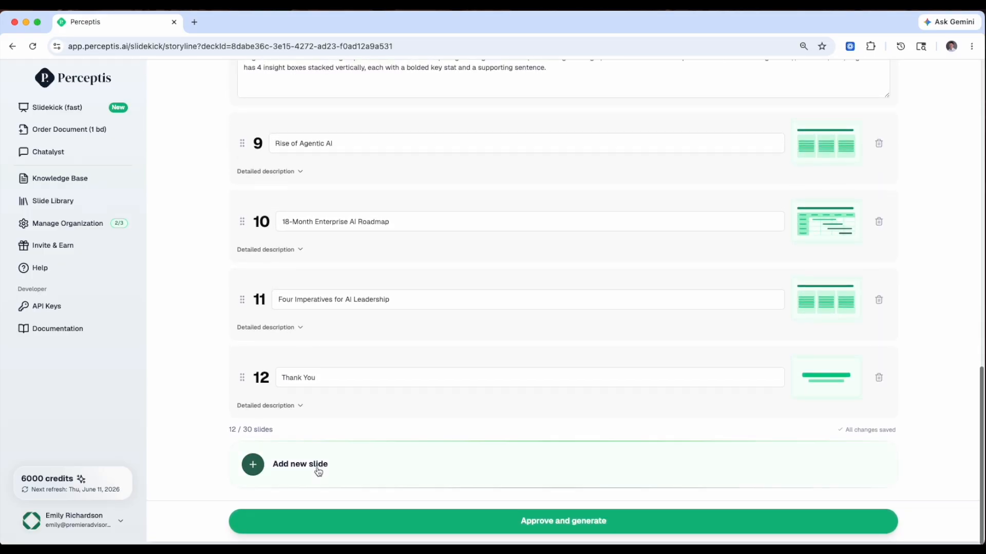
scroll(343, 464, up, 5)
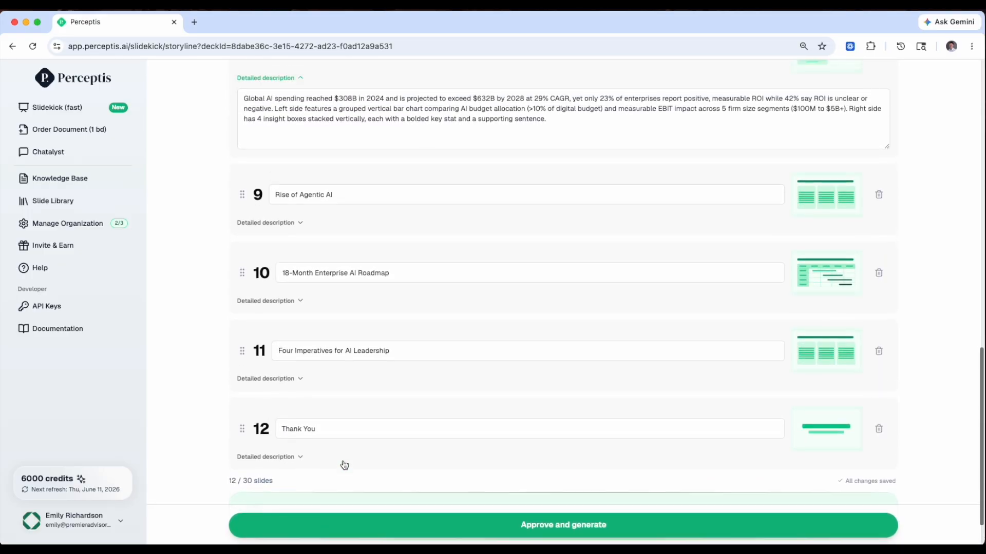
click(272, 176)
Check the layout previews across the whole storyline, and approve it to generate the 12-slide deck.
scroll(503, 296, up, 5)
scroll(503, 296, up, 2)
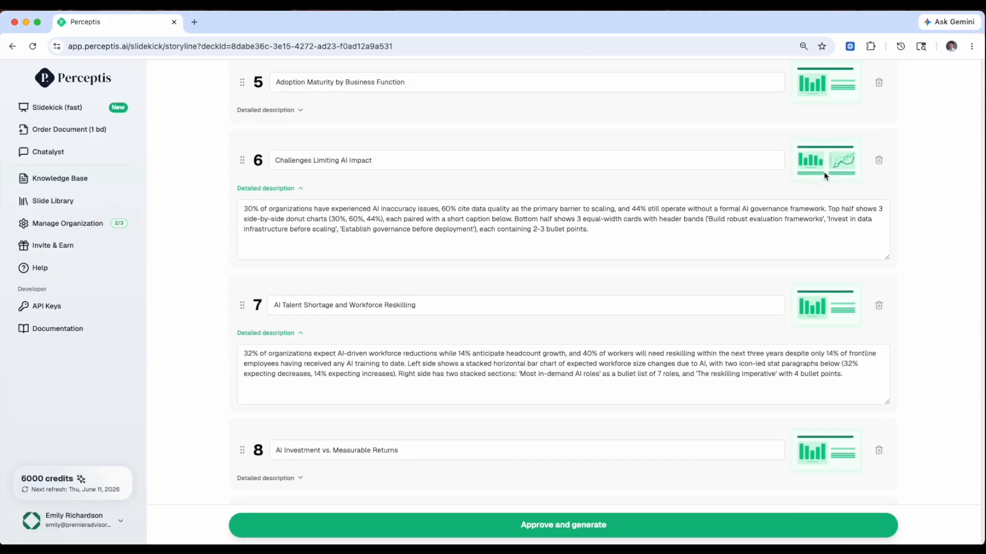
scroll(827, 154, up, 10)
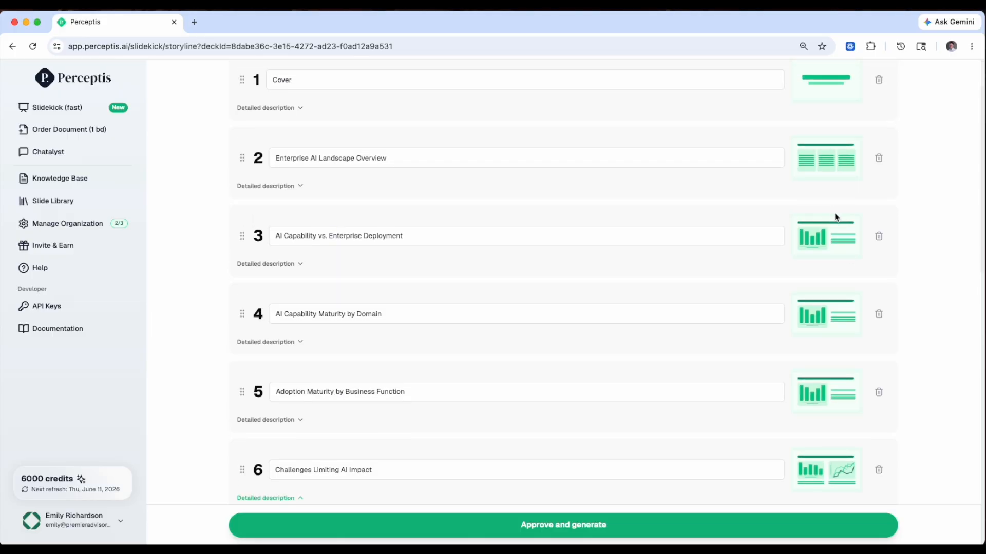
scroll(836, 218, up, 2)
scroll(823, 314, down, 15)
scroll(661, 438, down, 5)
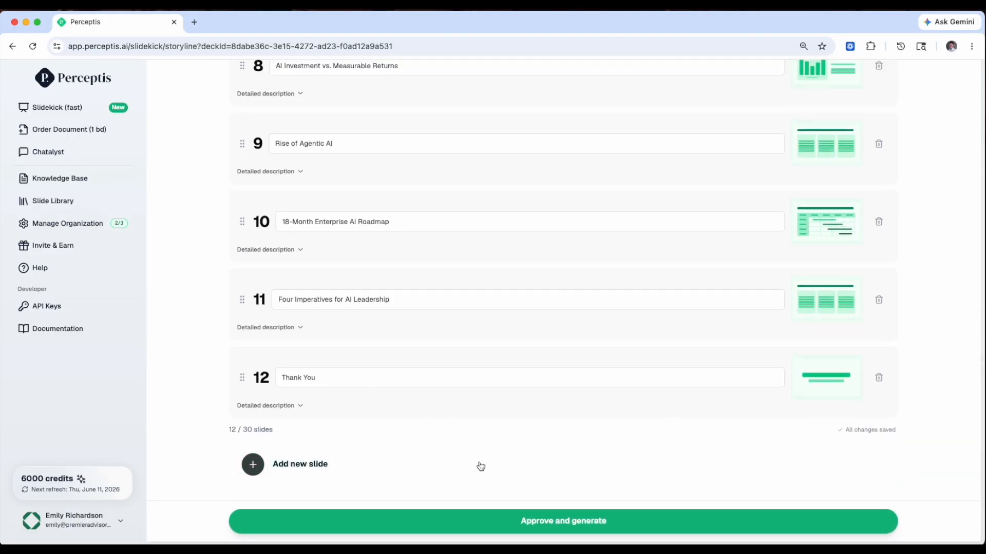
click(579, 522)
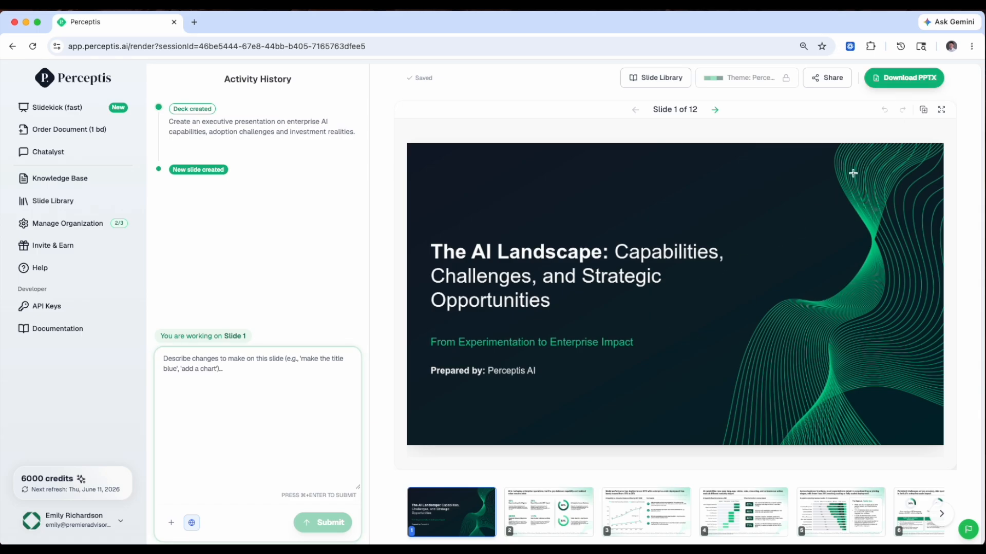
View the generated deck full screen and page through it from the cover to slide 5.
click(945, 112)
click(940, 304)
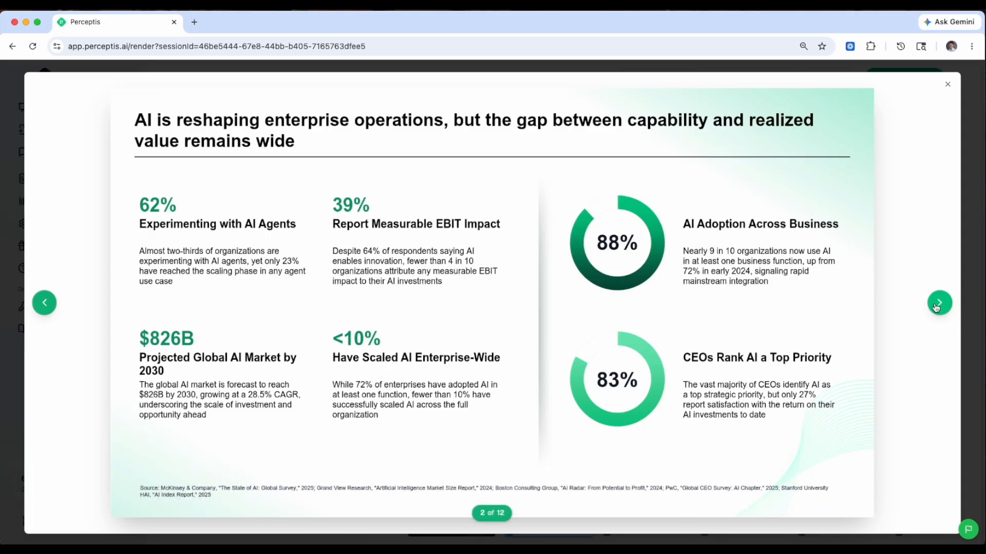
click(937, 303)
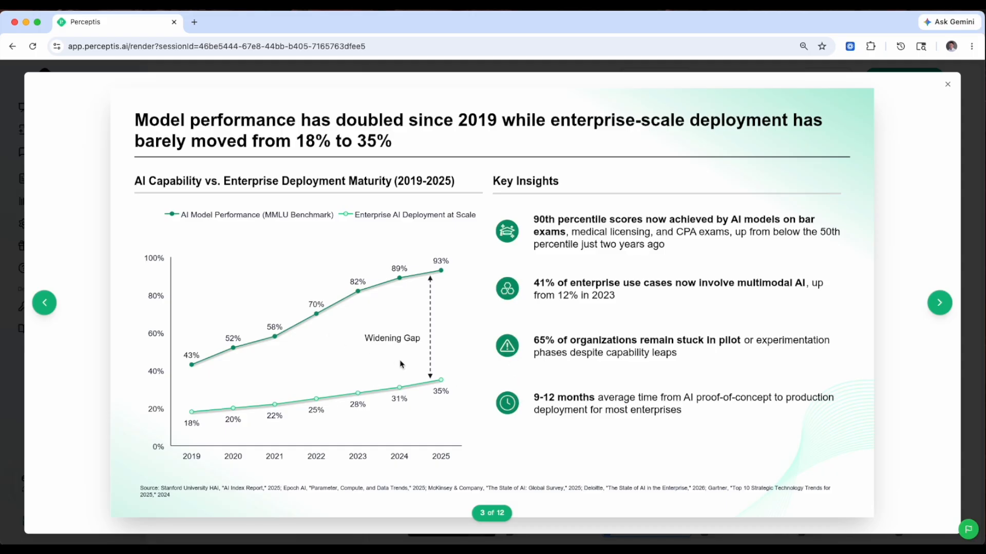
click(938, 308)
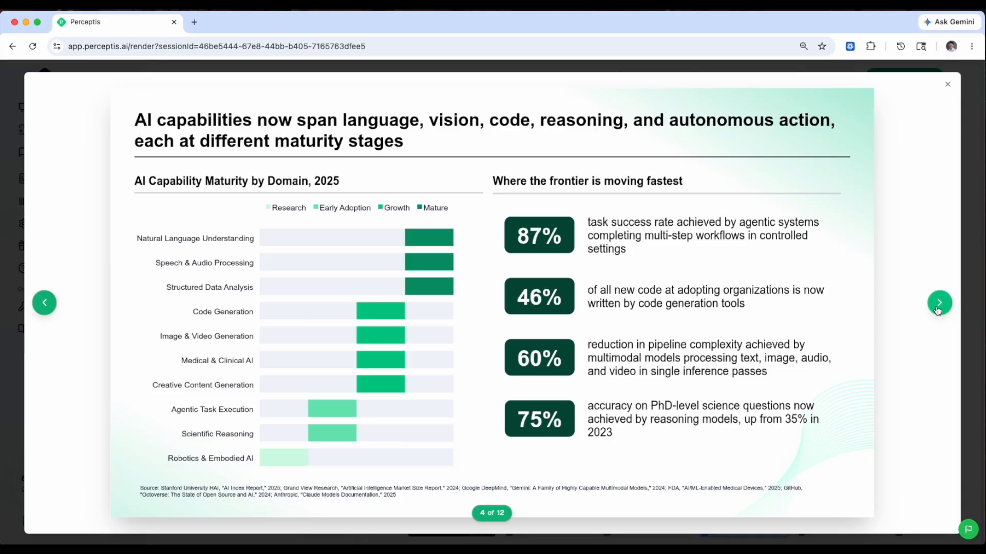
click(938, 306)
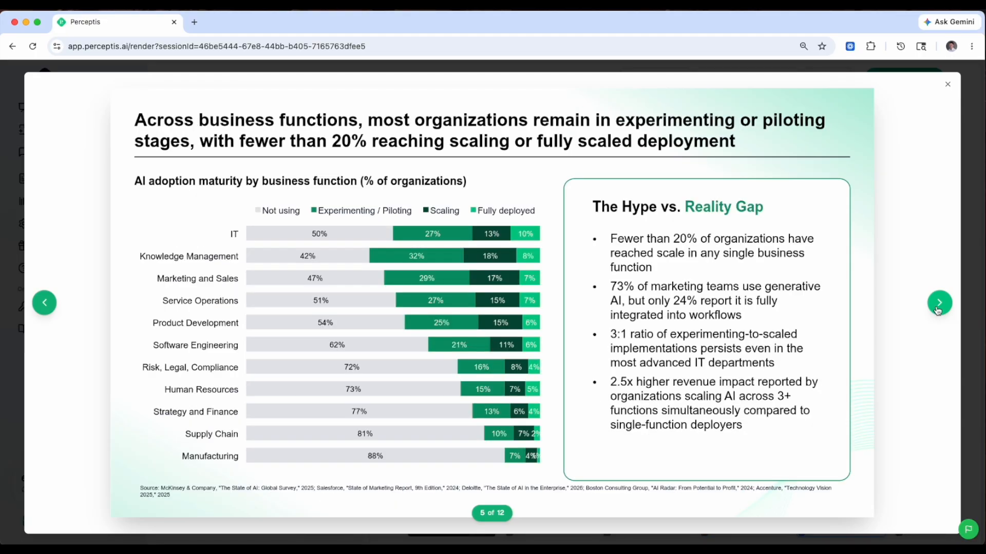
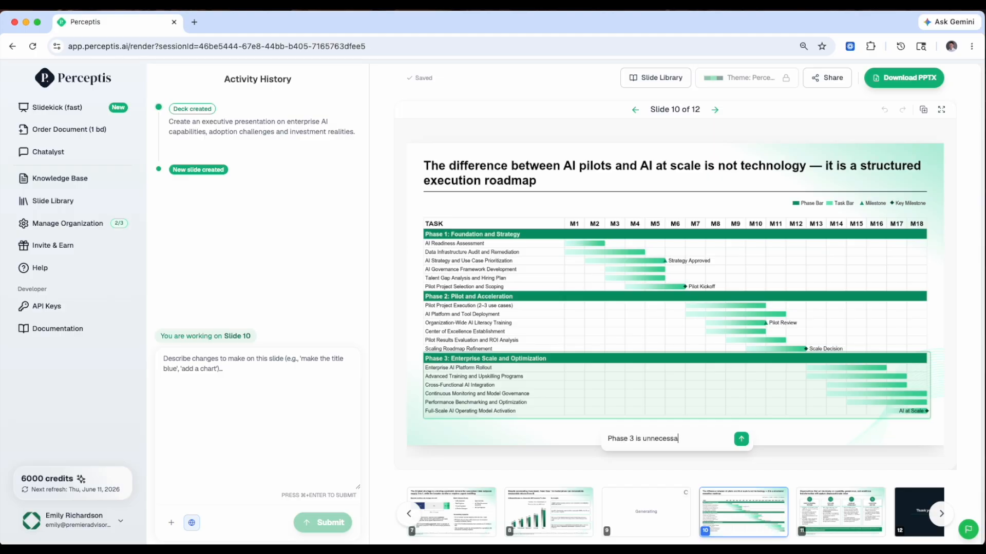
Submit the edit request "Phase 3 is unnecessary, remove this part." for the selected Phase 3 area of the slide 10 roadmap.
text(3 is unnecessary, remove this part.)
click(740, 449)
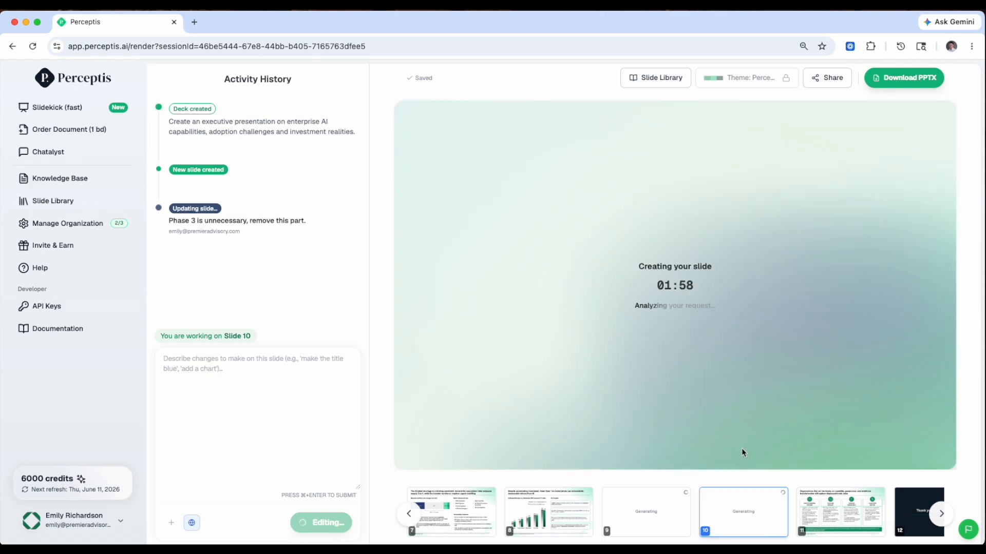
Add an empty slide to the deck and move it in front of the closing thank-you slide.
mouse_move(846, 514)
scroll(846, 513, right, 2)
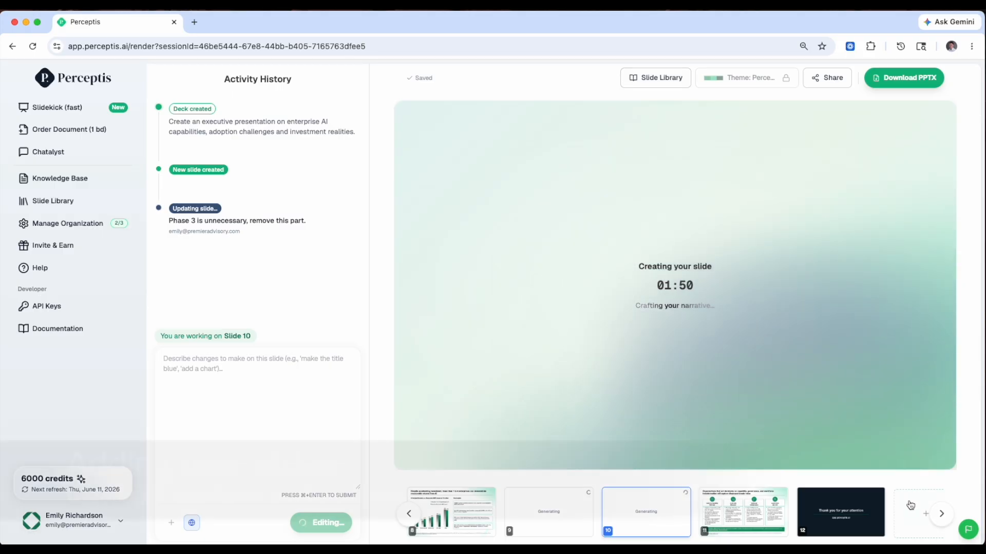
click(912, 510)
drag(823, 510, 718, 508)
Generate the empty slide 12 from the prompt "Create a slide with next steps for exploration.".
click(222, 375)
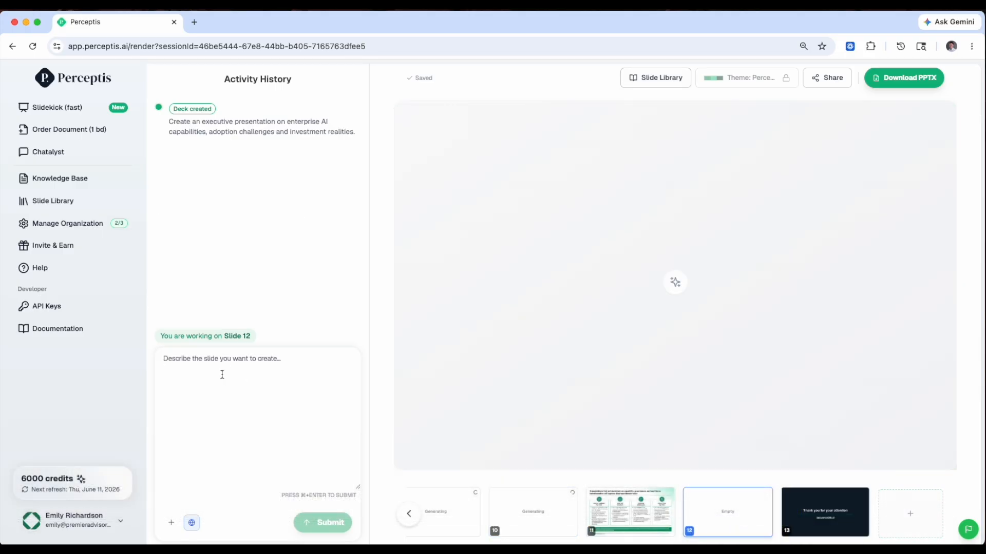
text(Create a slide with next steps for exploration.)
key(super+Return)
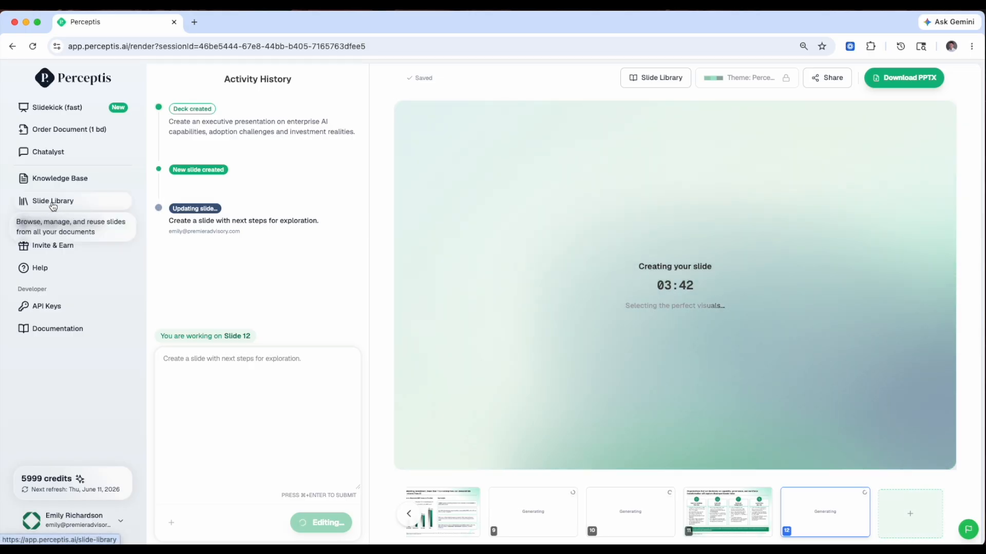
Open the deck's Slide Library and limit its search sources to Perceptis Library, excluding Slidekick, Knowledge Base and Ordered Document.
click(642, 79)
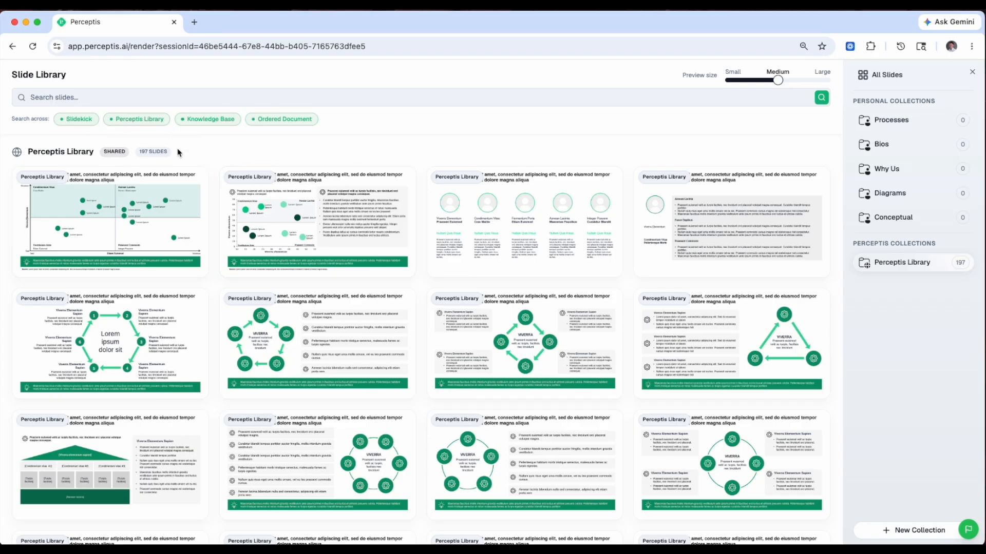
click(77, 123)
click(219, 121)
click(264, 123)
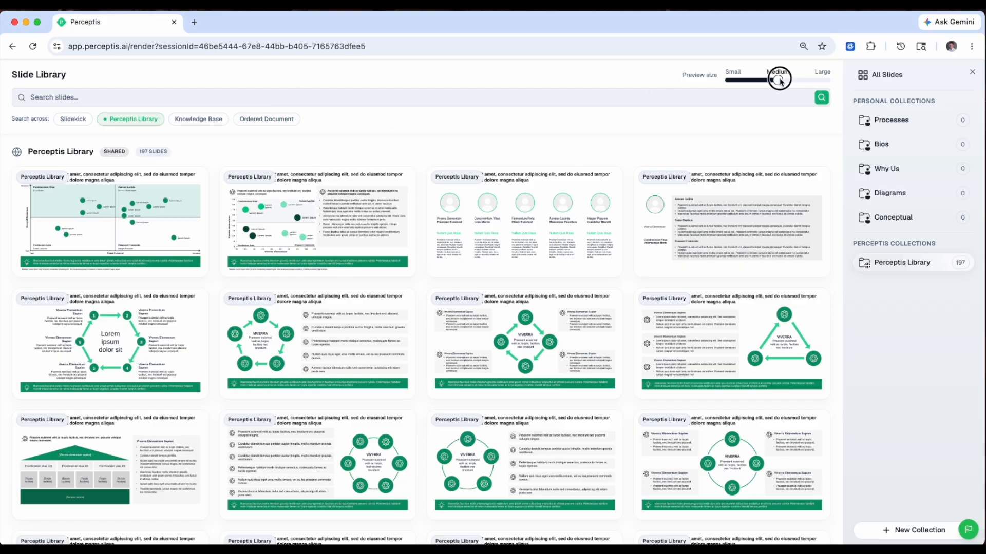
Set the slide preview size to Large, search the Perceptis Library for "funnel" and browse the matching slides.
drag(778, 80, 862, 86)
click(152, 93)
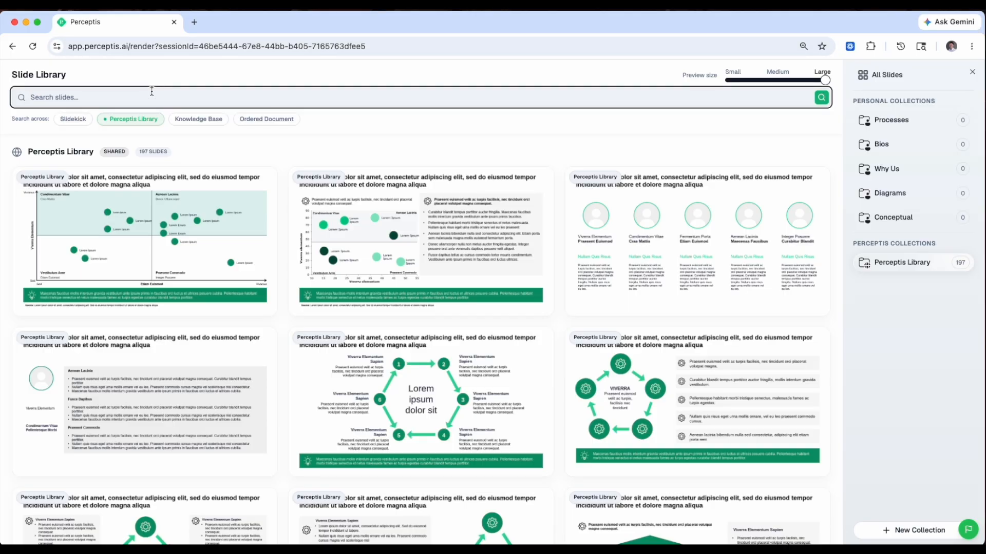
text(fun)
key(Return)
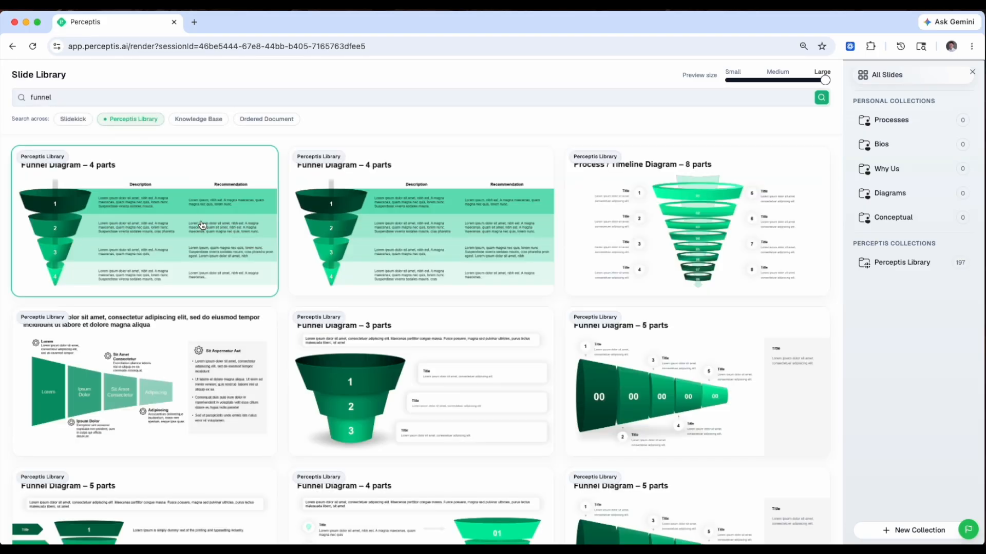
scroll(250, 354, down, 5)
scroll(248, 353, down, 3)
scroll(246, 352, up, 10)
Search the Perceptis Library for "pyrmaid" slides and for "Gantt chart" slides.
double_click(46, 98)
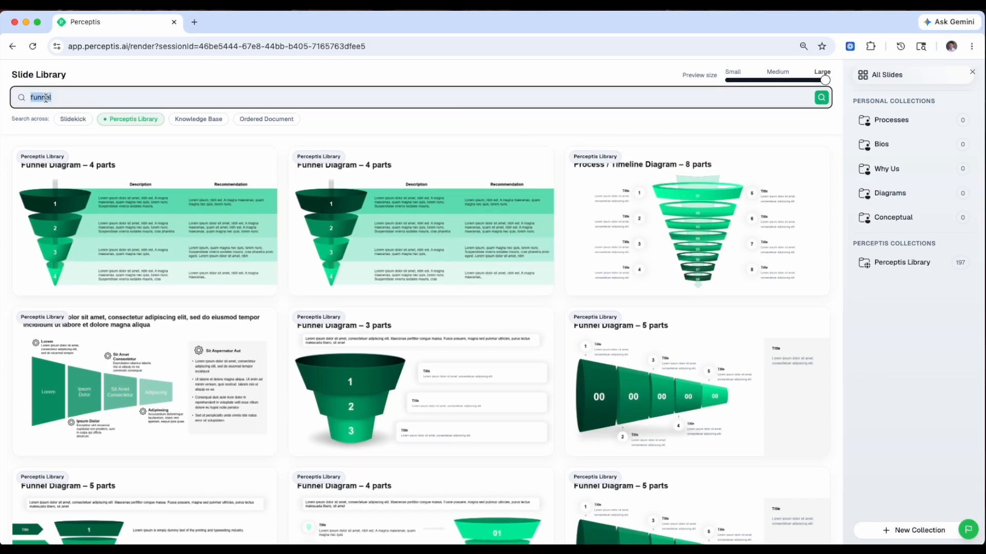
text(pyrmaid)
key(Return)
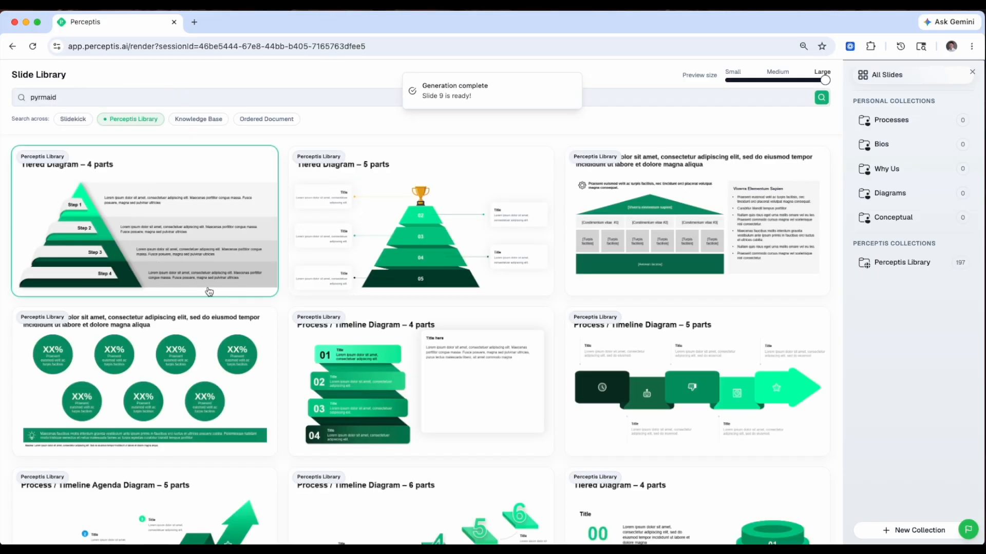
double_click(41, 93)
text(Gantt chart)
key(Return)
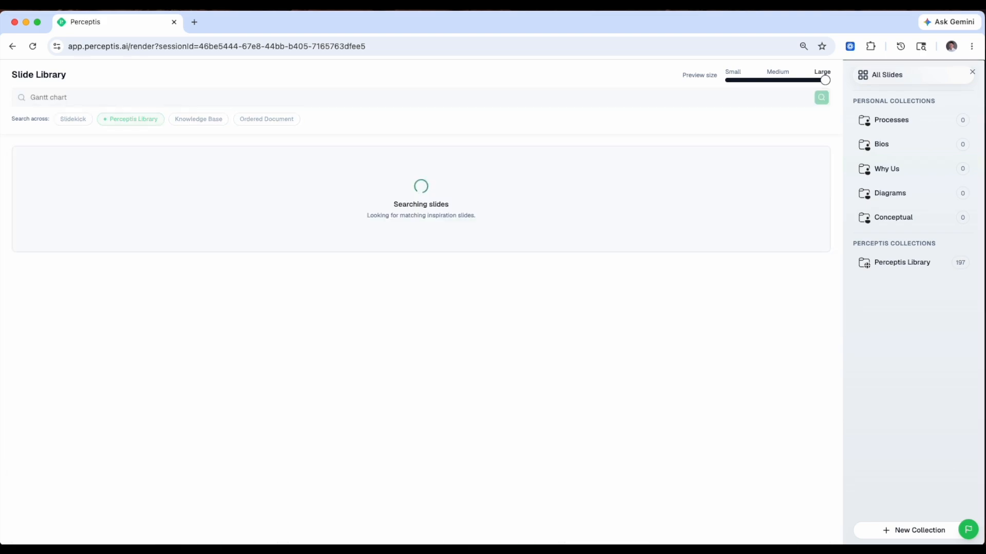
Replace the library search with "bar chart" and run it.
double_click(41, 98)
triple_click(42, 100)
text(b)
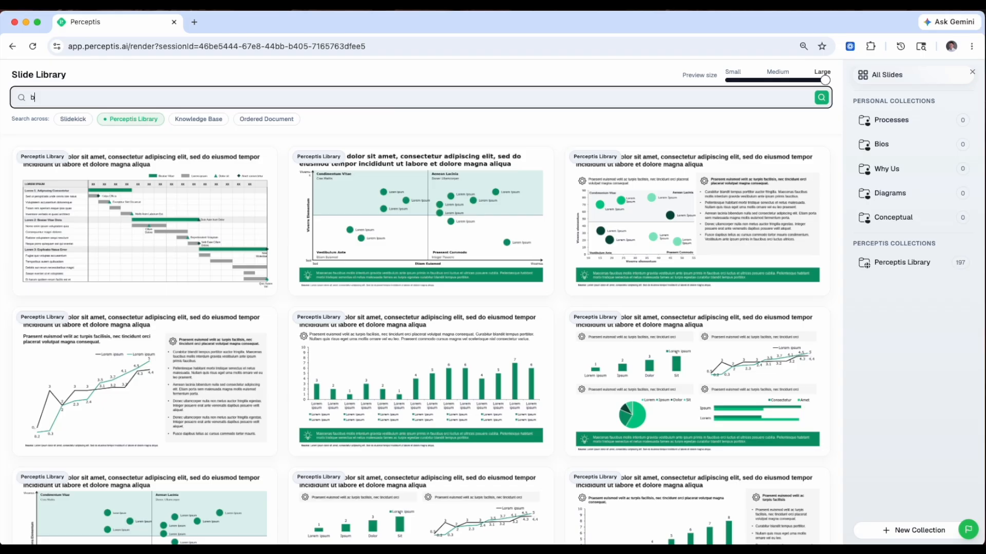
key(Return)
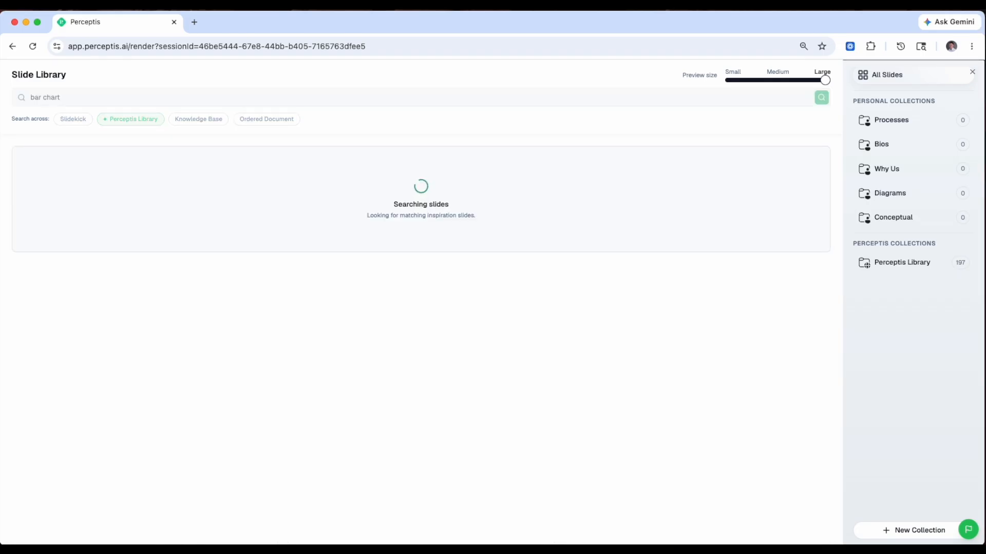
Search the library for "roadmap" and copy the winding-road "Process / Timeline Diagram – 6 parts" slide into the deck for editing in Slidekick.
triple_click(44, 97)
text(roa)
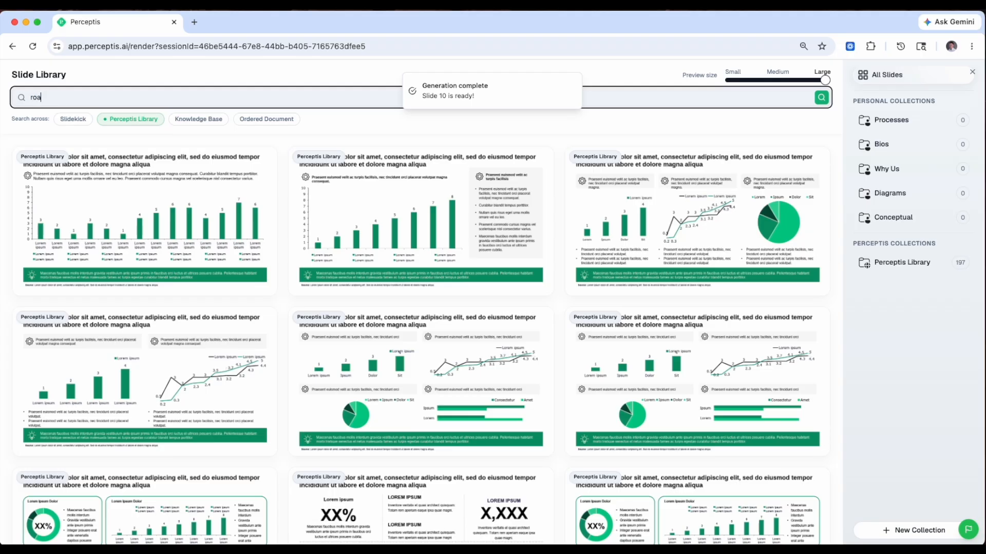
text(dmap)
key(Return)
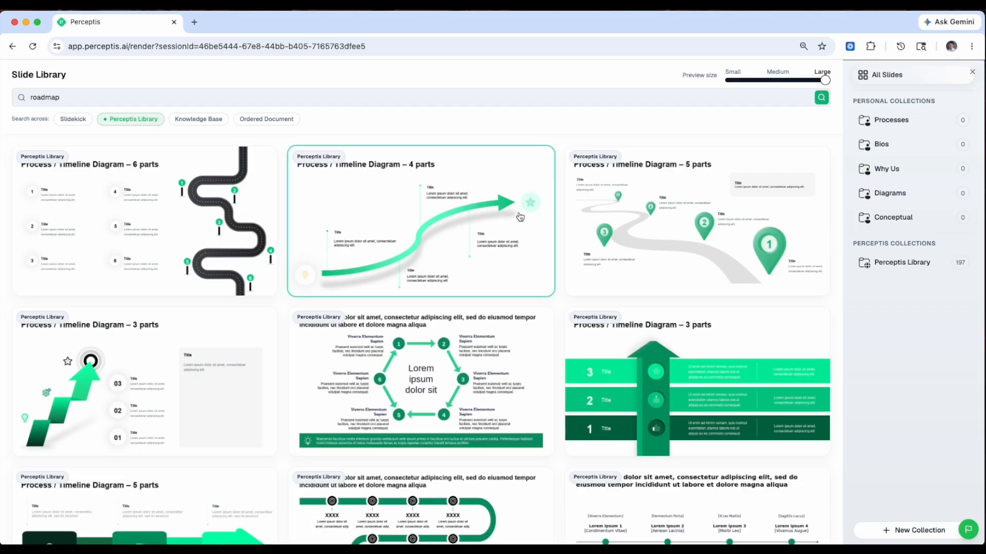
click(168, 212)
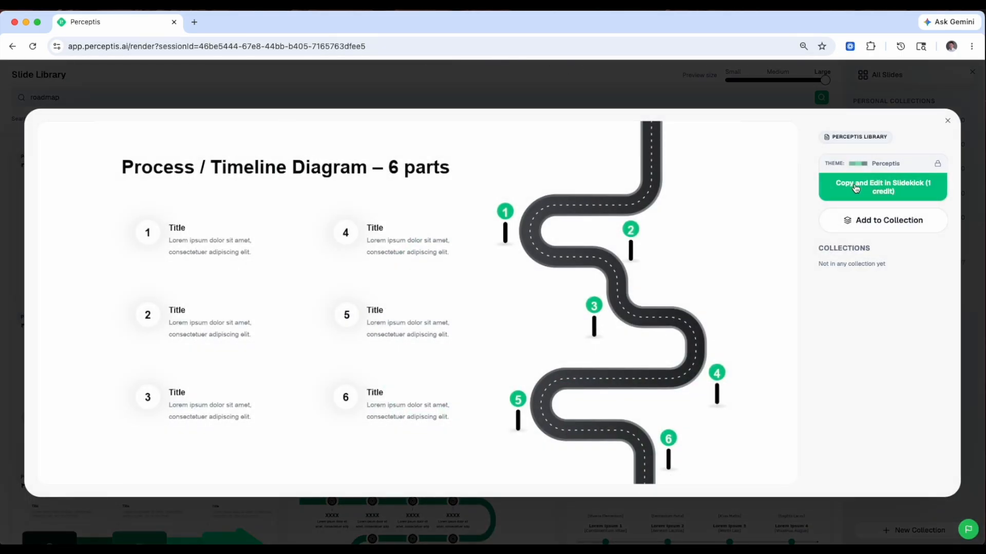
click(884, 190)
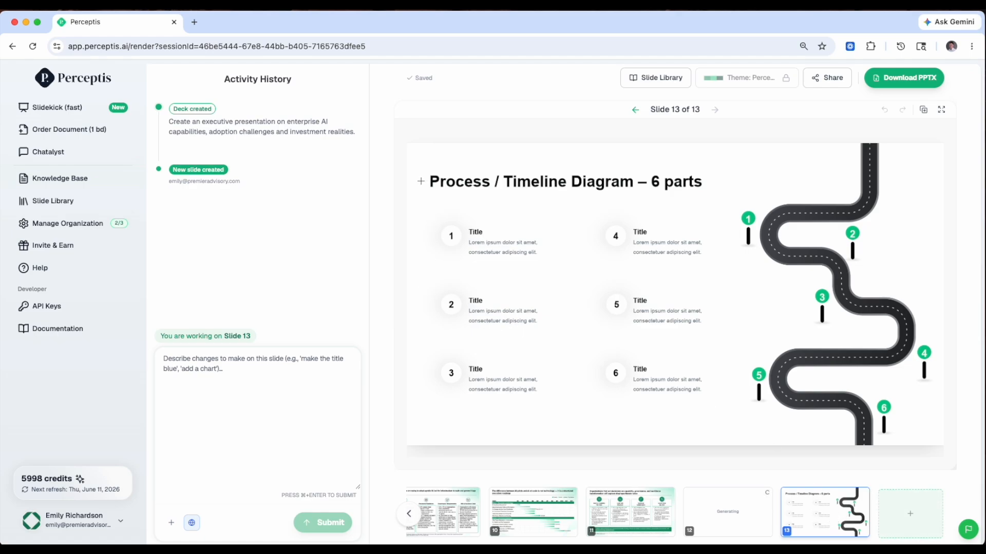
Submit the slide 13 edit request "Preserve the visual, convert this into a slide about future developments in corporate AI expected in 2027.".
click(167, 361)
text(Preserve the visual, convert this into a slide abo)
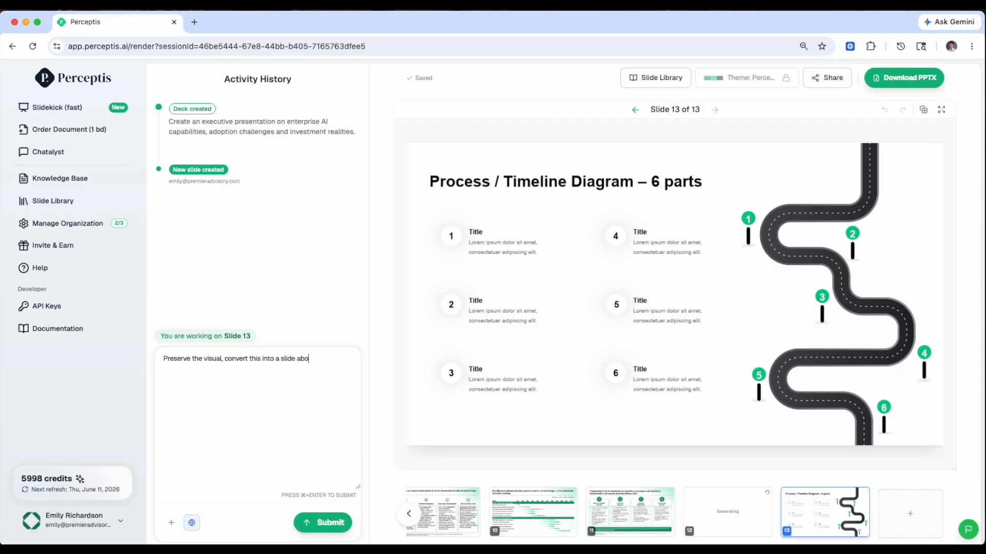
text(ut future developments in corporate AI)
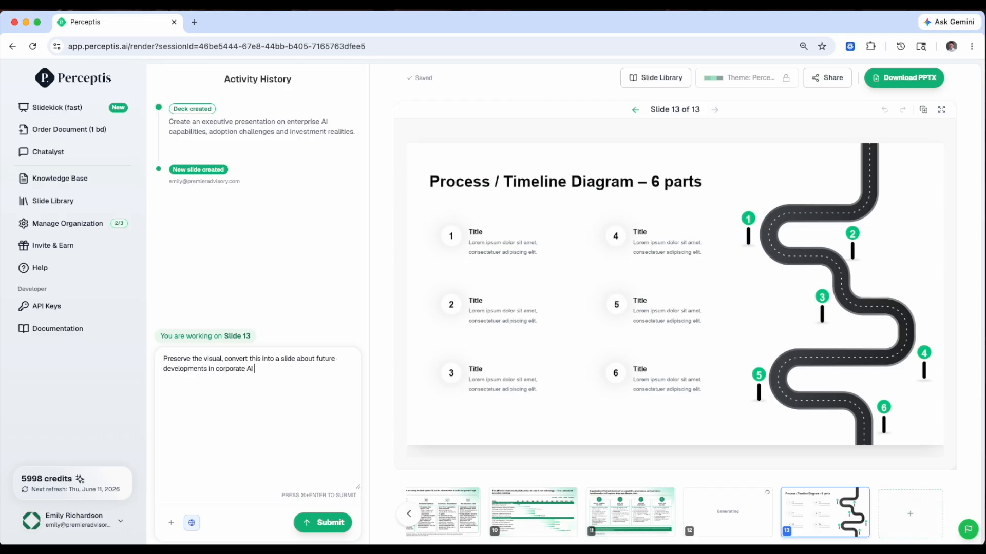
text( in)
key(BackSpace)
key(BackSpace)
text(expected in 2027.)
click(329, 522)
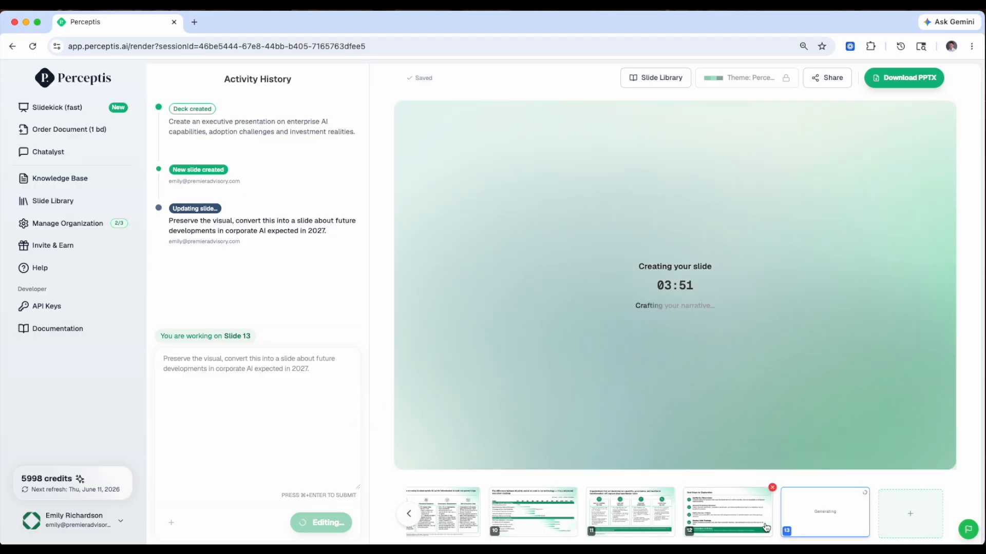
Review slides 12, 10 and 9 of the deck and open slide 6 with its cited sources.
click(704, 510)
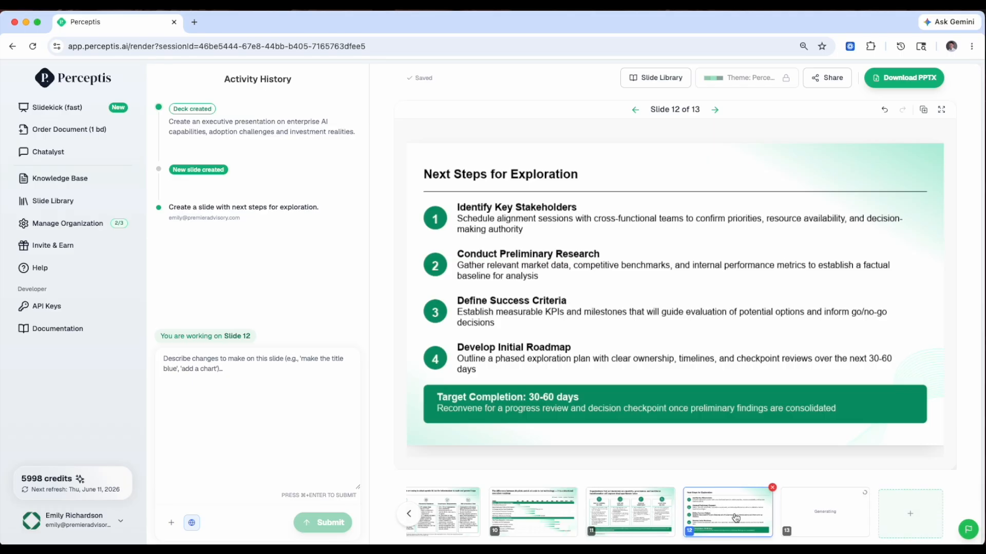
click(544, 516)
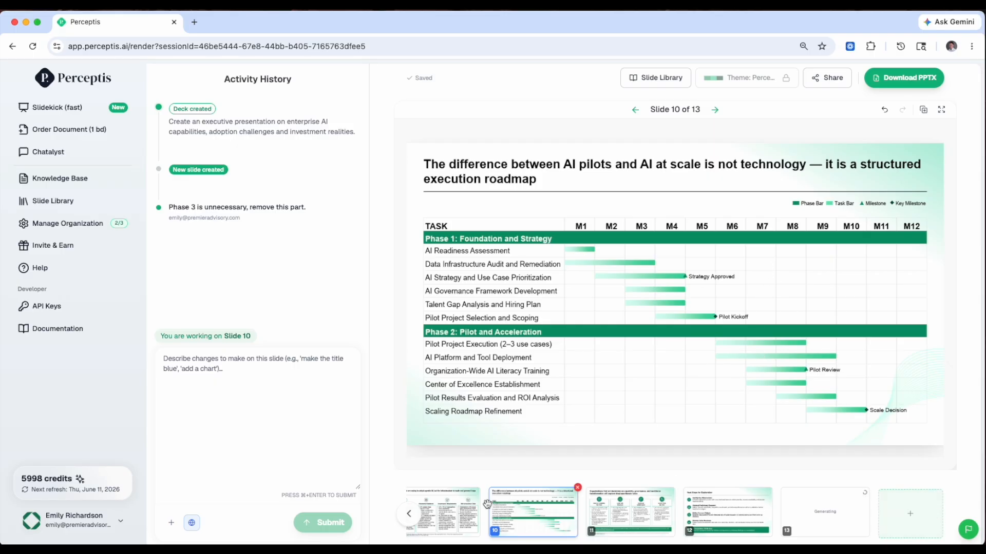
click(410, 515)
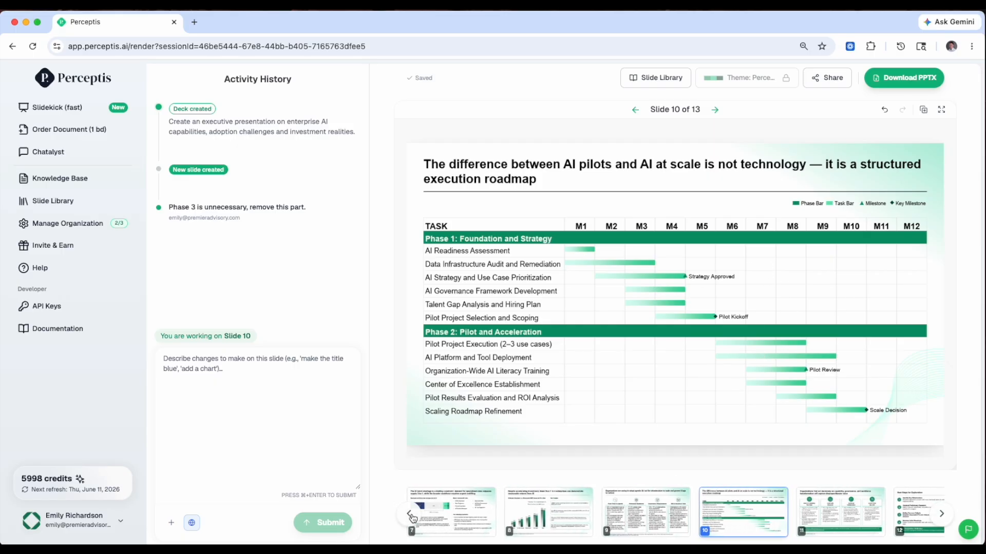
click(654, 522)
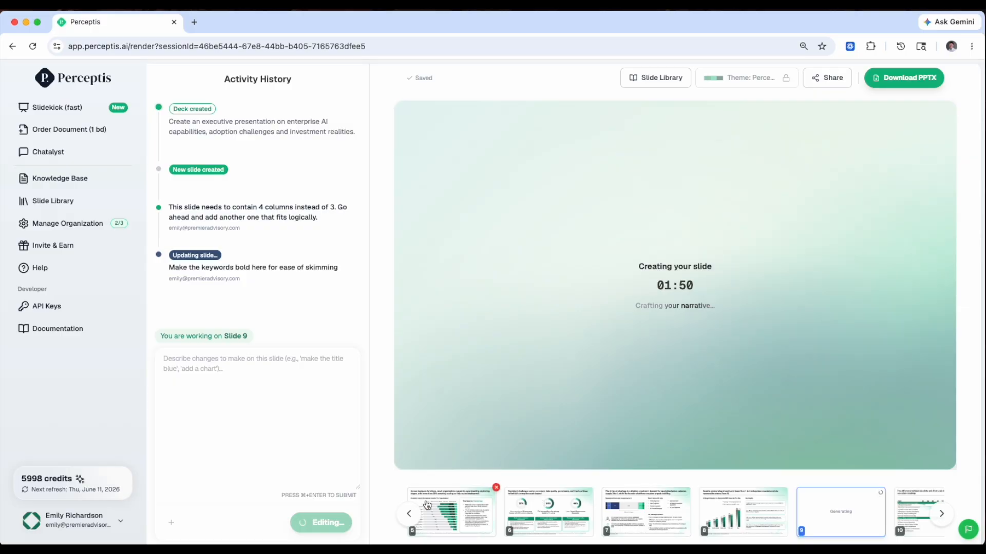
click(558, 506)
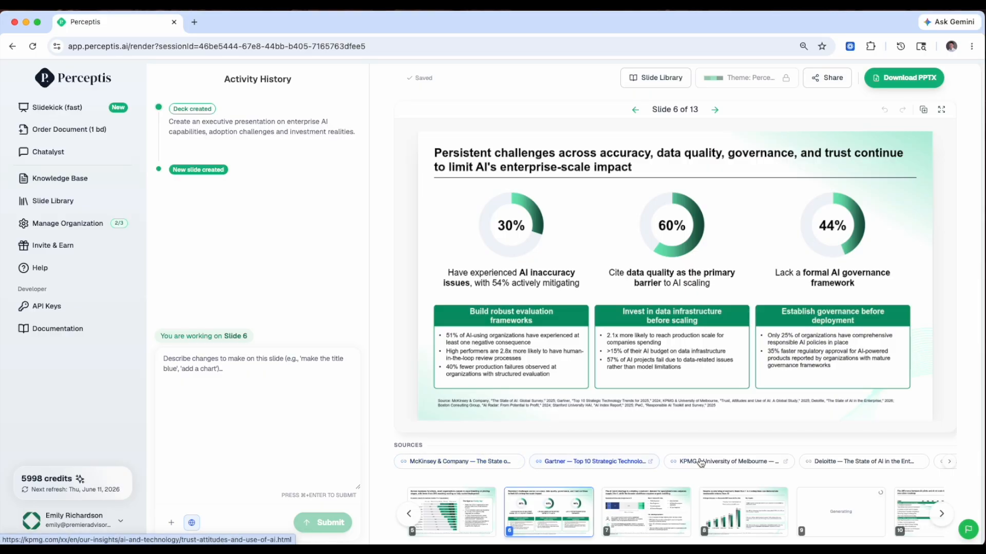
Open slide 6's McKinsey & Company source, look through the article's key findings and return to the deck.
click(426, 465)
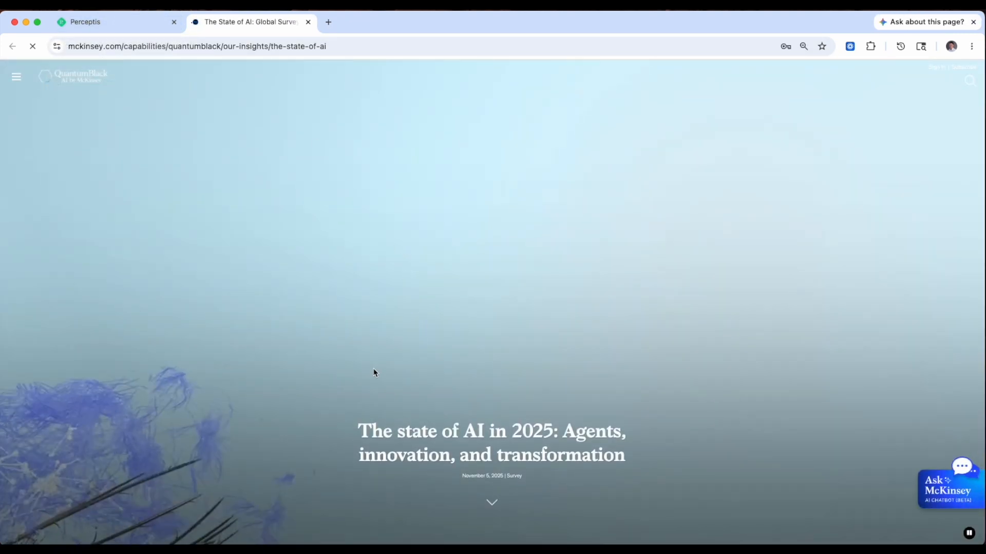
scroll(375, 373, down, 5)
scroll(374, 373, down, 15)
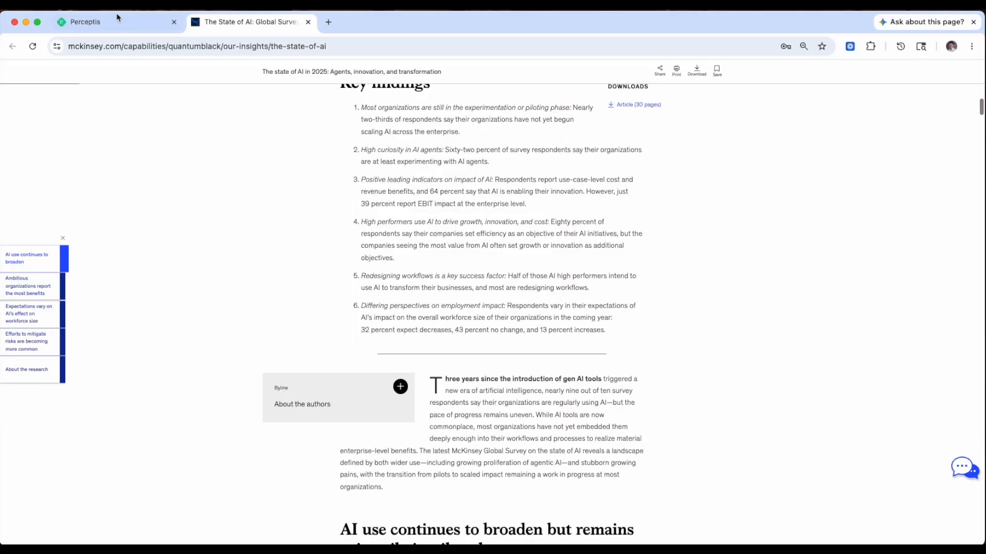
click(107, 29)
Open slide 6's Gartner source, look through the press release on strategic technology trends and return to the deck.
click(573, 463)
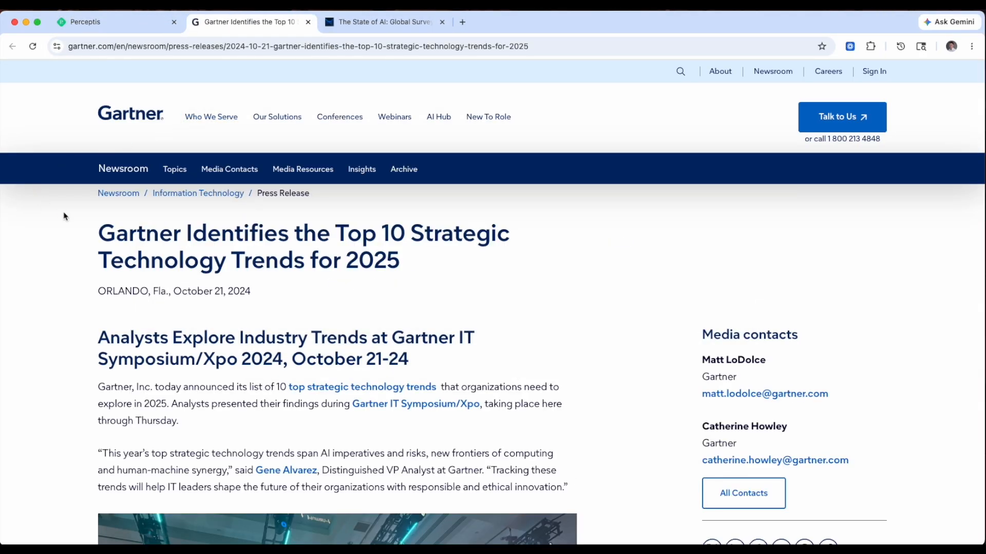
scroll(63, 216, down, 7)
scroll(63, 213, down, 8)
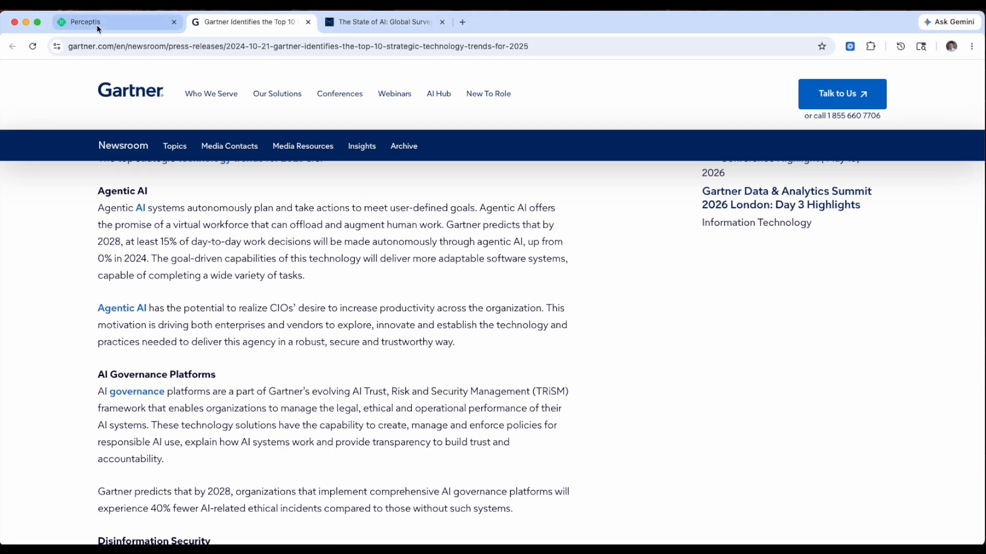
click(97, 24)
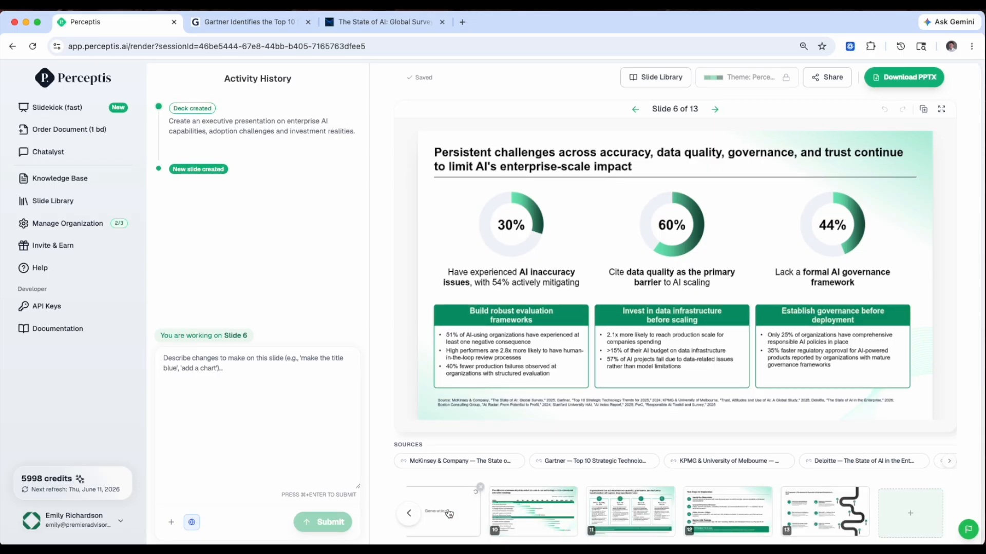
Review the converted roadmap on slide 13, undoing and redoing its last edit to compare the versions.
click(821, 521)
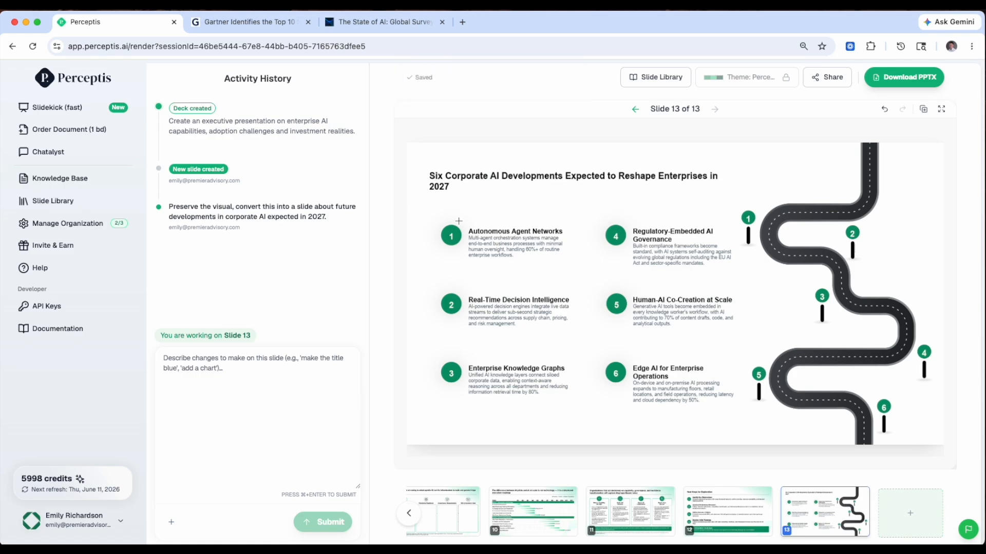
click(884, 109)
click(906, 113)
Add an empty slide 14 and generate it from a prompt for a color-coded United States map of 2026 AI adoption by state, with right-hand key takeaways.
click(916, 520)
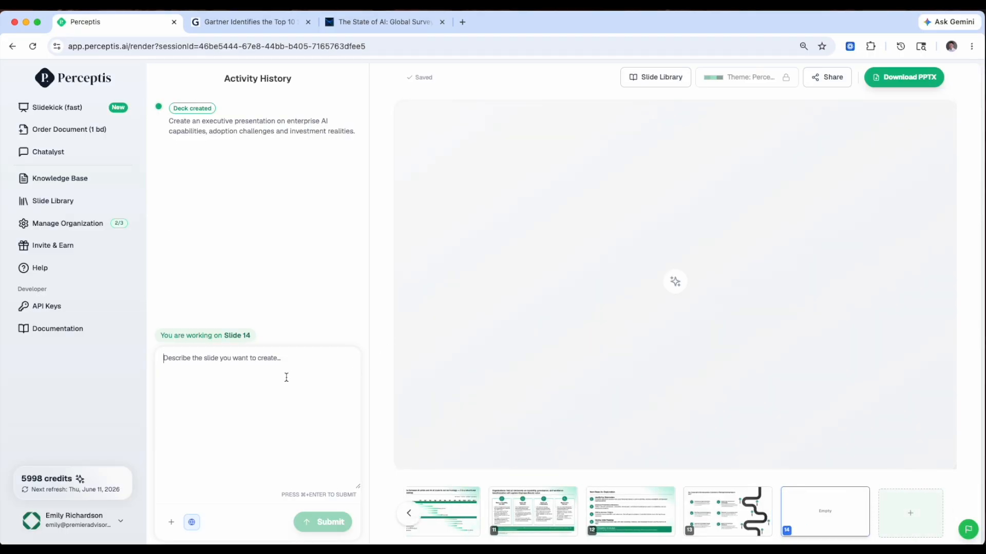
click(265, 366)
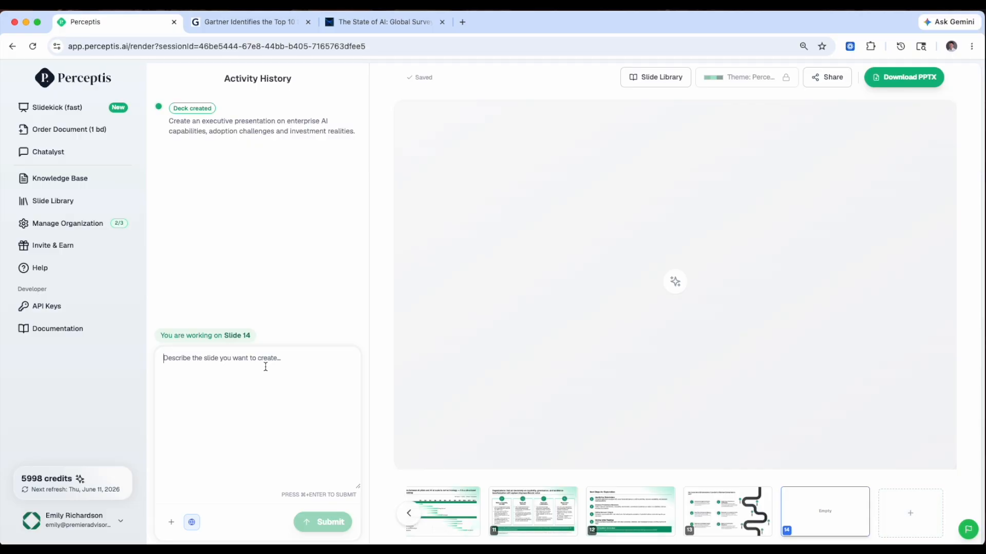
text(Produce a map of the United )
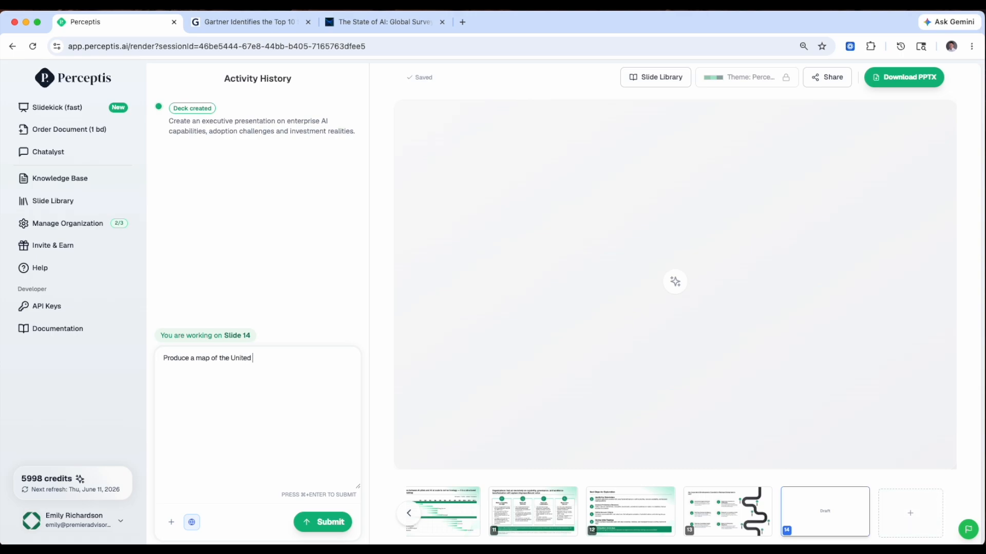
text(States, showing the degree of AI adoptio)
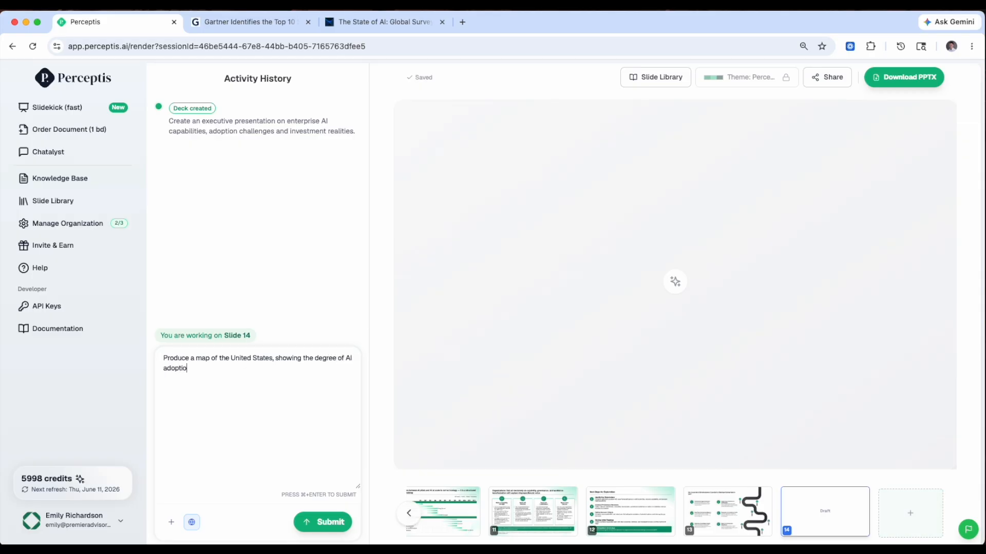
text(n in 2026 across the states. Use colors to)
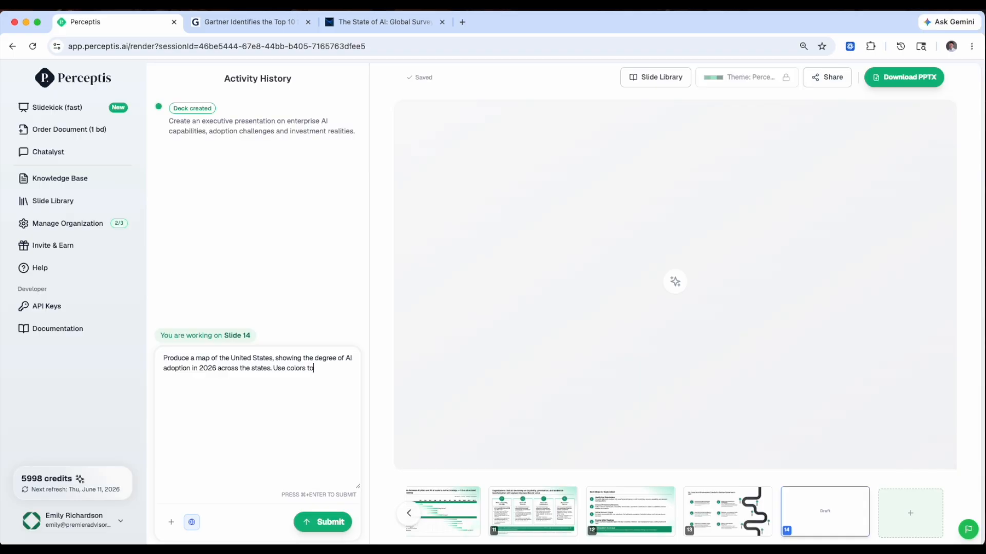
text(the degree of AI adoption, make sure to include key t)
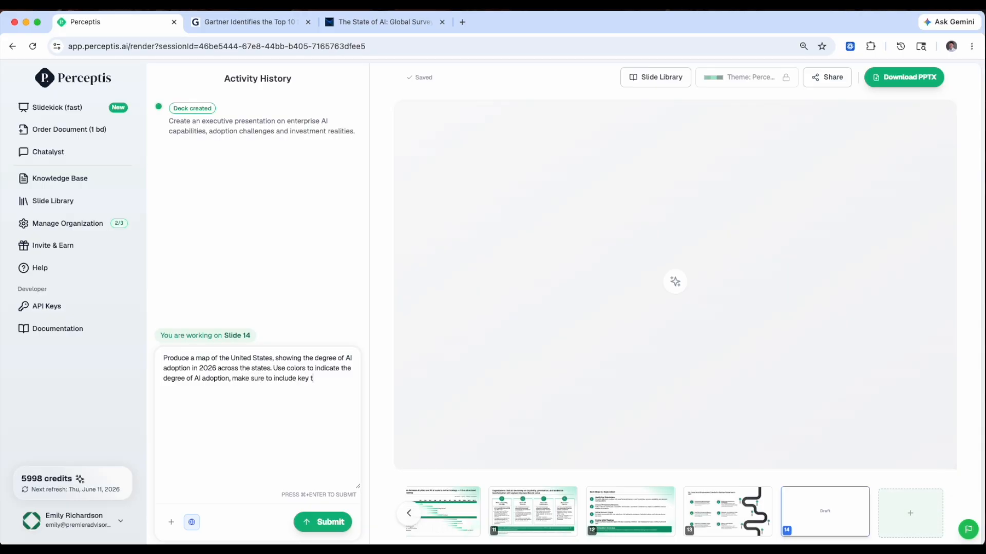
text(akeaways on the right hand side of the slide.)
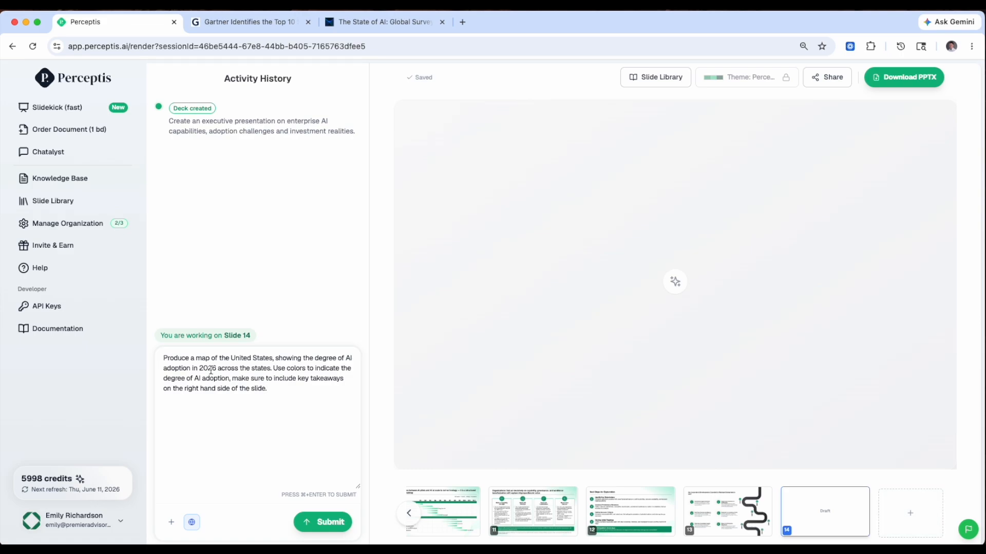
drag(200, 367, 239, 368)
click(328, 521)
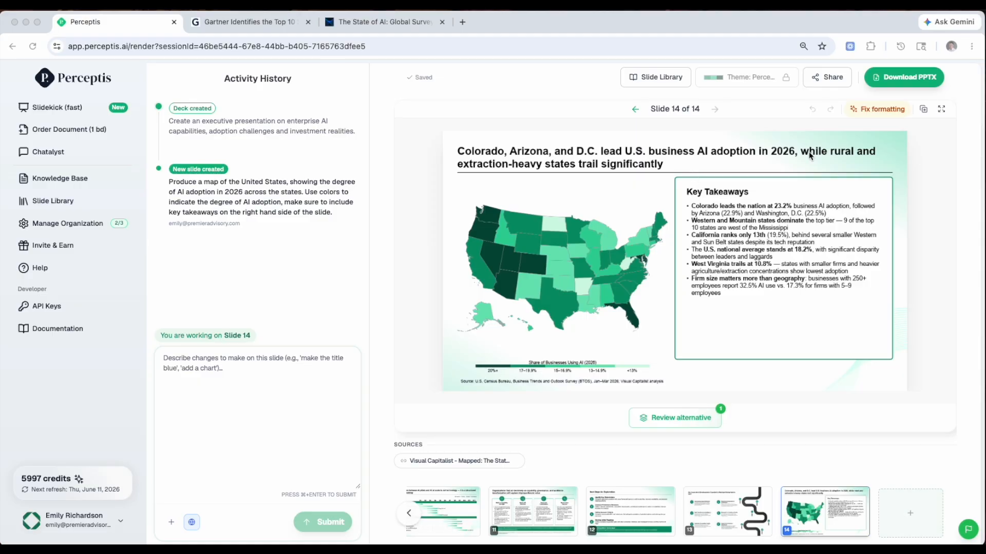
View the AI adoption map on slide 14 in fullscreen.
click(943, 107)
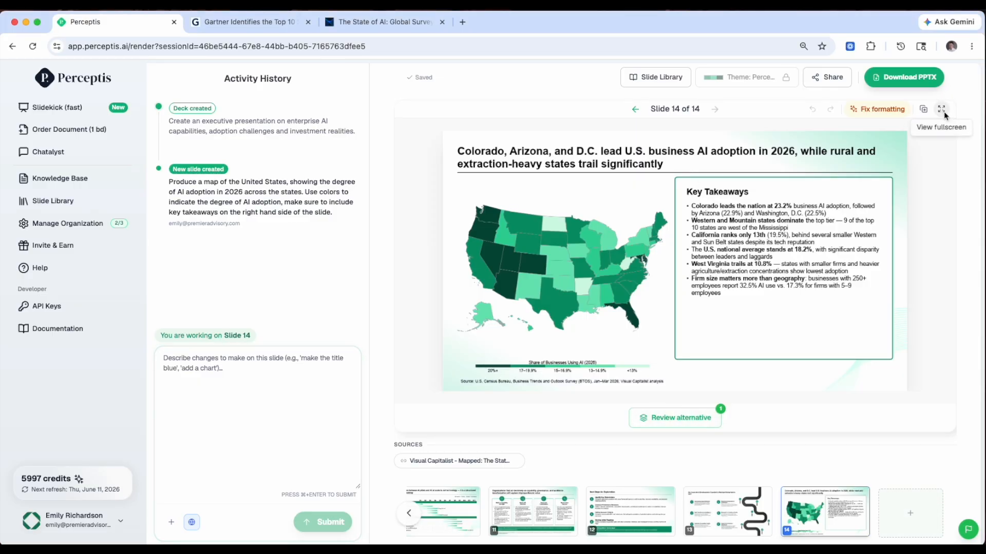
click(941, 108)
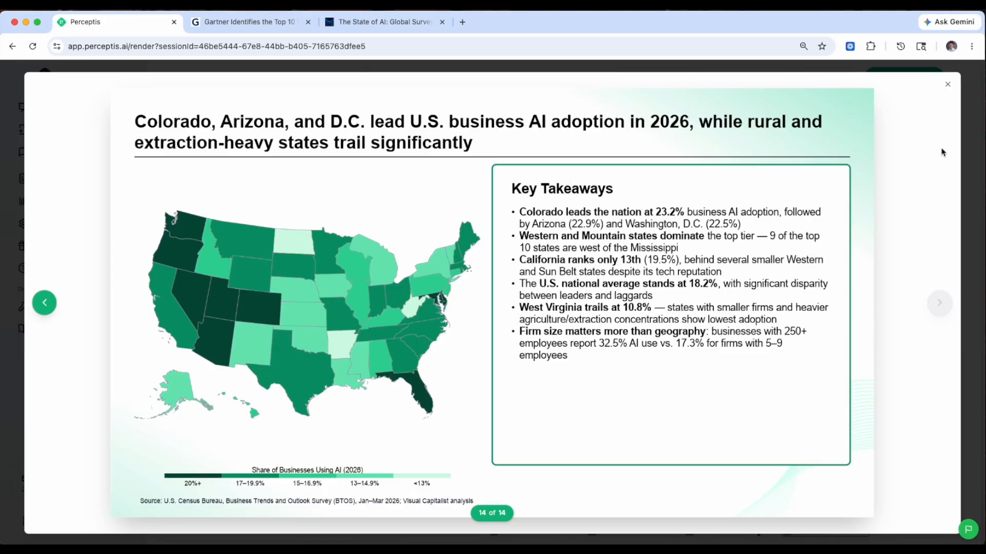
Exit the fullscreen view, open slide 14's Visual Capitalist source, examine its state map and adoption ranking table, and return to the deck.
click(949, 86)
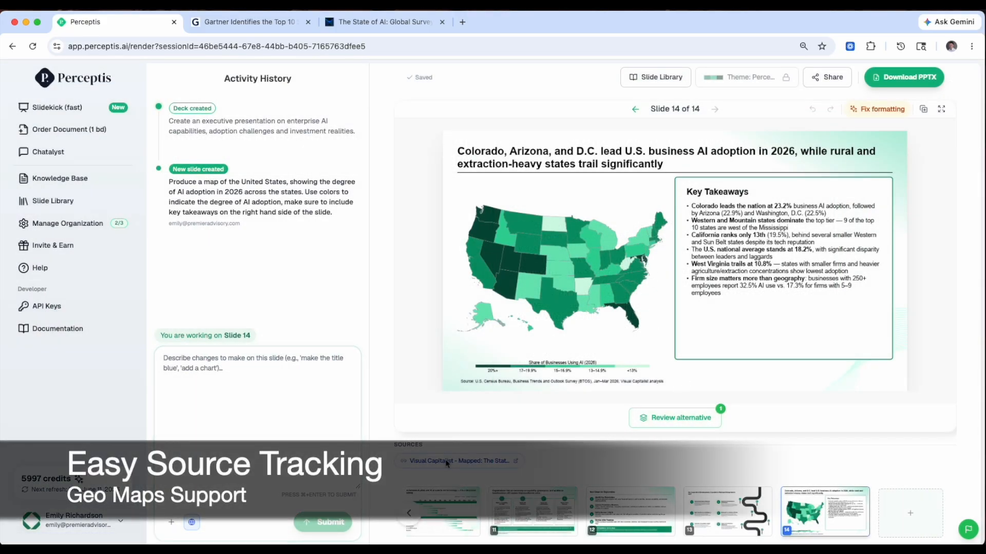
click(448, 461)
scroll(103, 411, down, 10)
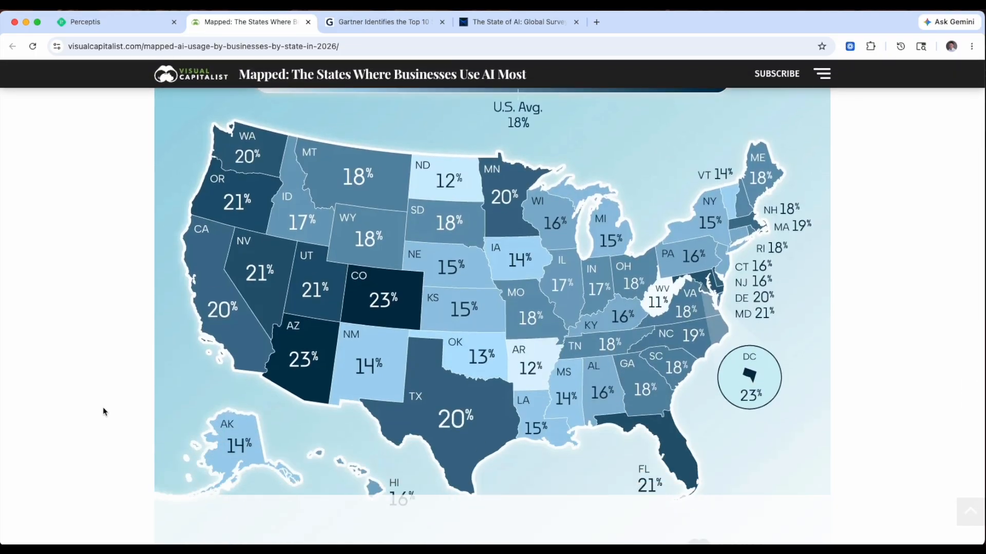
scroll(103, 410, down, 12)
scroll(103, 410, down, 7)
scroll(104, 412, up, 6)
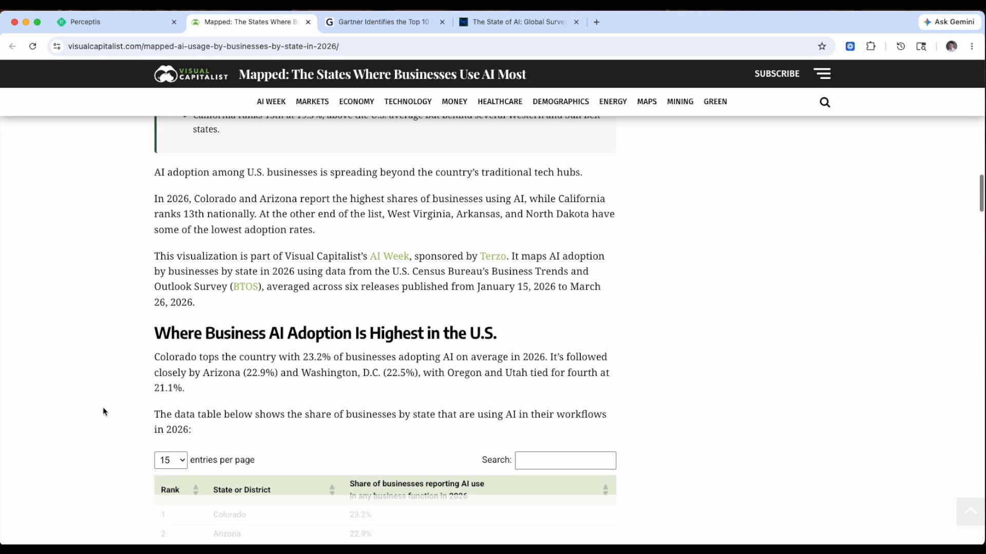
scroll(103, 411, down, 10)
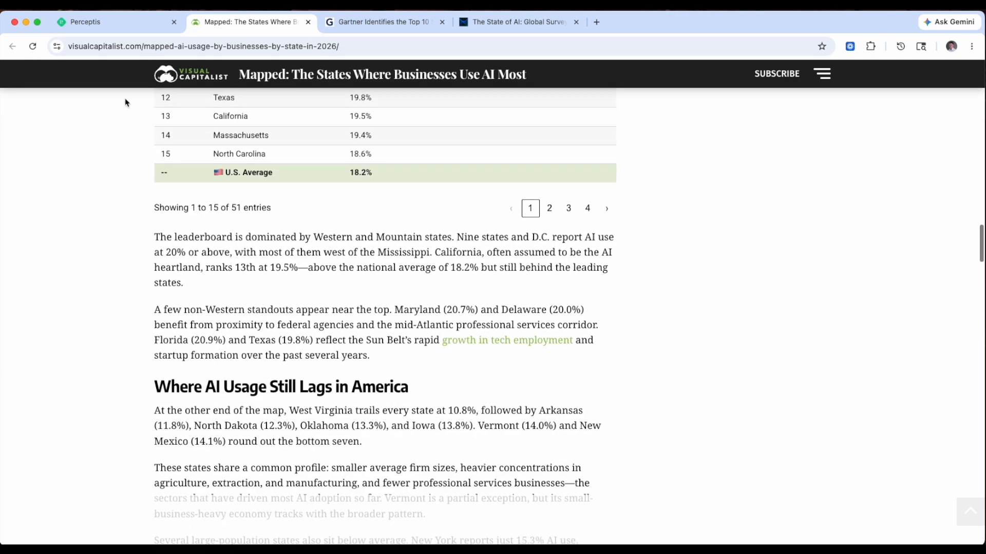
click(115, 19)
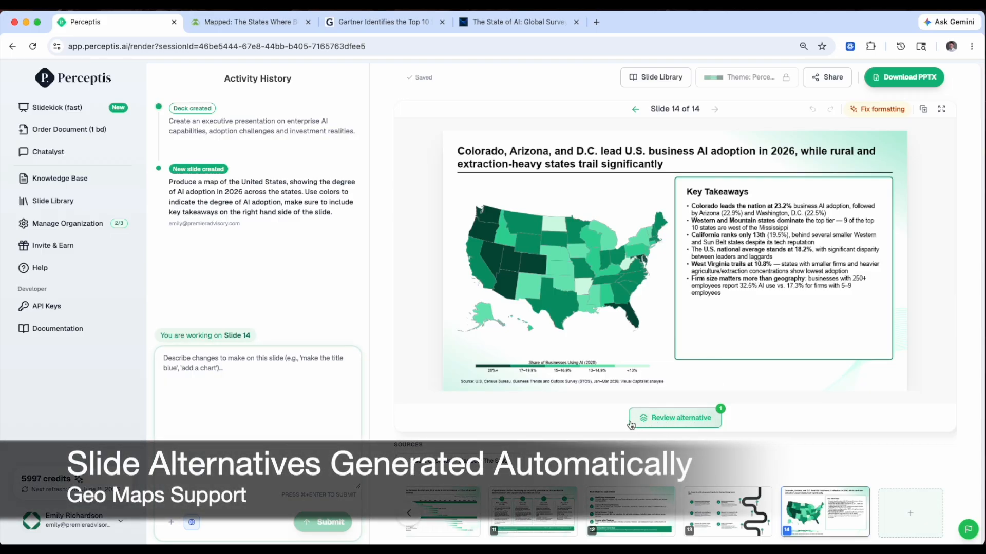
Compare slide 14's current design with the generated alternative and switch the slide to the alternative.
click(677, 415)
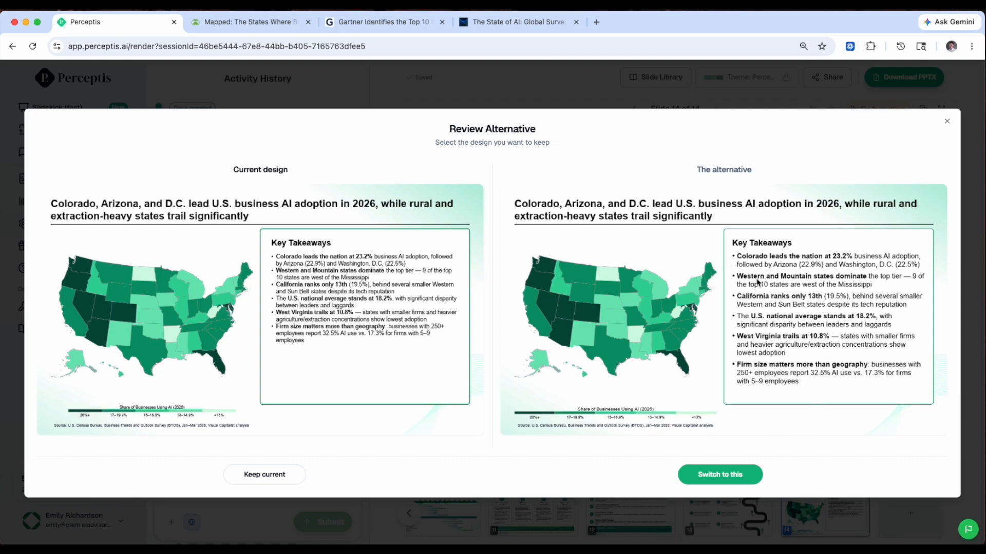
click(704, 472)
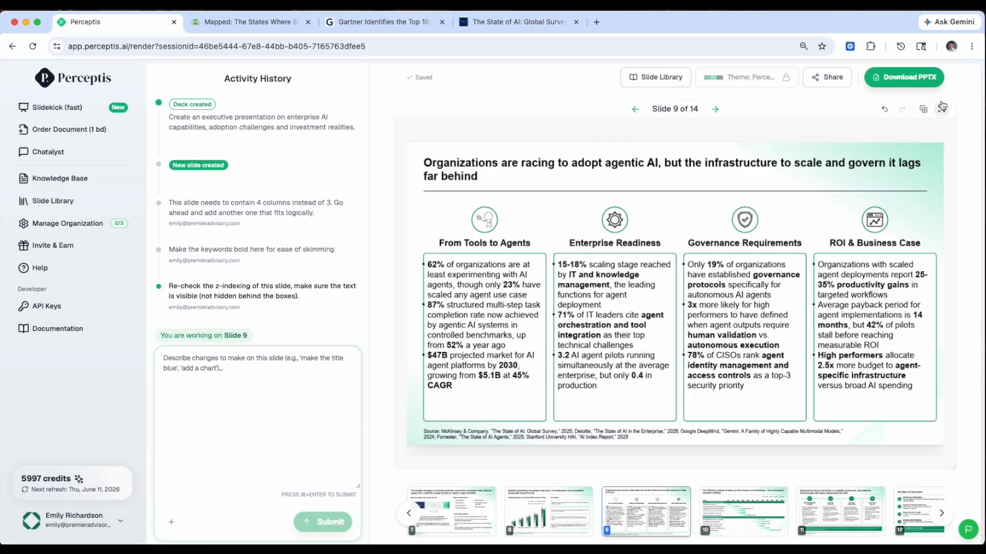
Download the whole deck as a PPTX file.
click(893, 77)
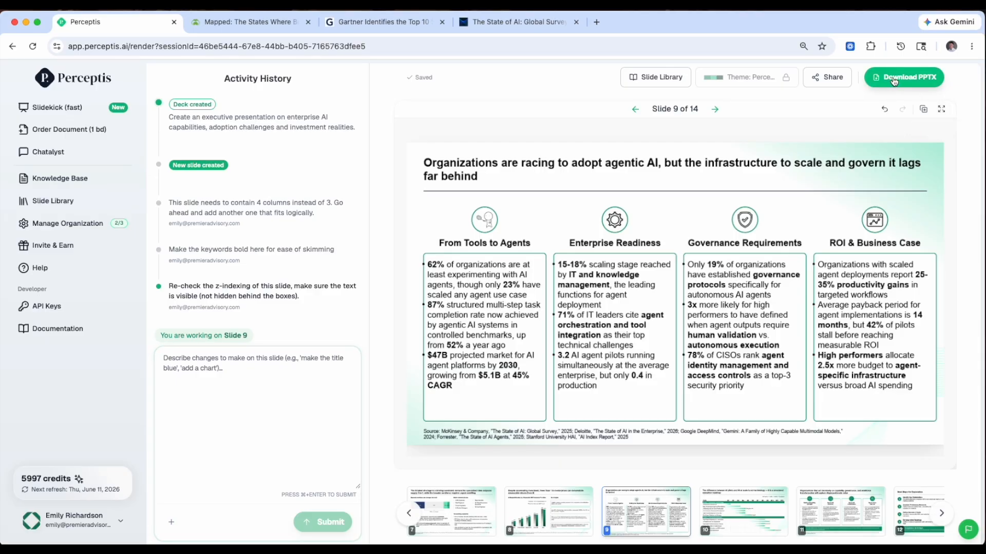